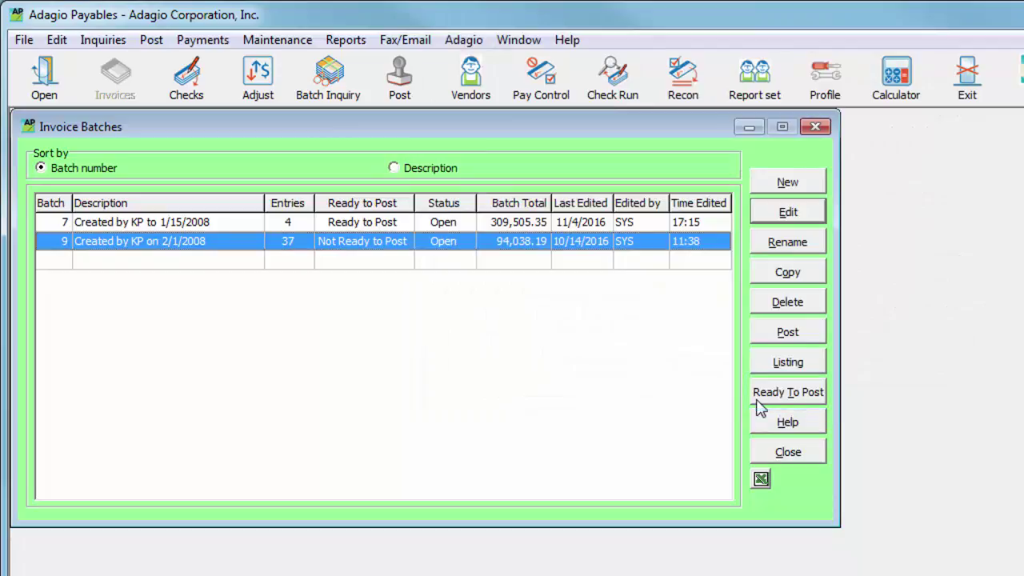
# Mark batch 9 ready to post, then open batch 7 to show its four invoices.
pyautogui.click(757, 400)
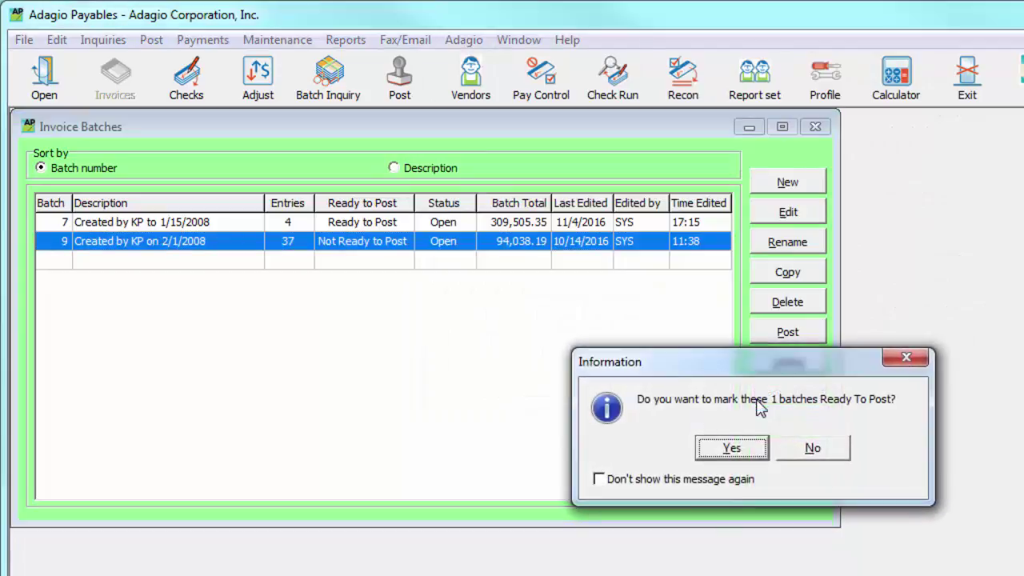
pyautogui.click(764, 459)
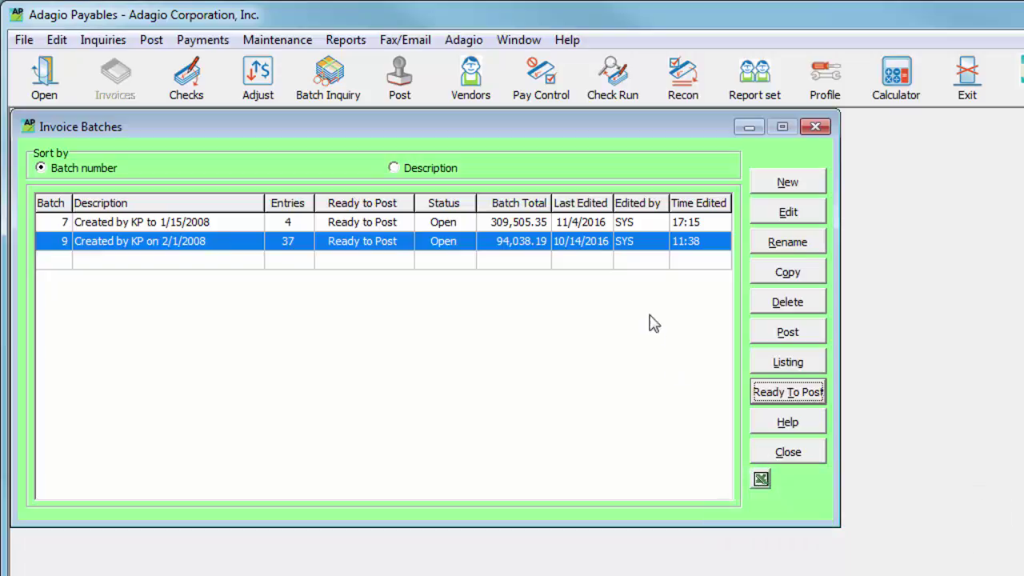
pyautogui.click(650, 224)
pyautogui.doubleClick(650, 231)
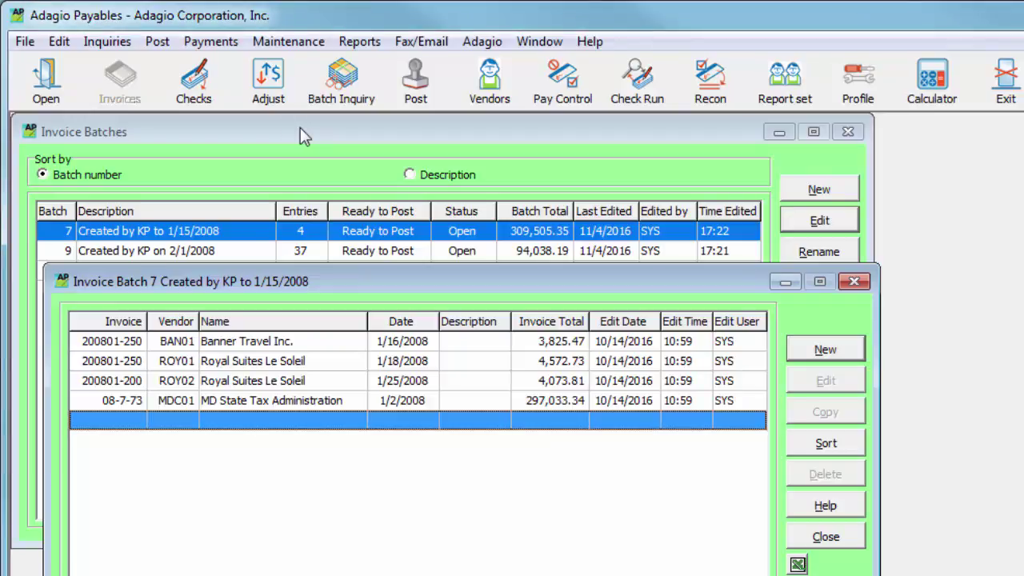
# Look at the Entry Templates choice under Edit, then return to batch 7's invoice list.
pyautogui.click(64, 44)
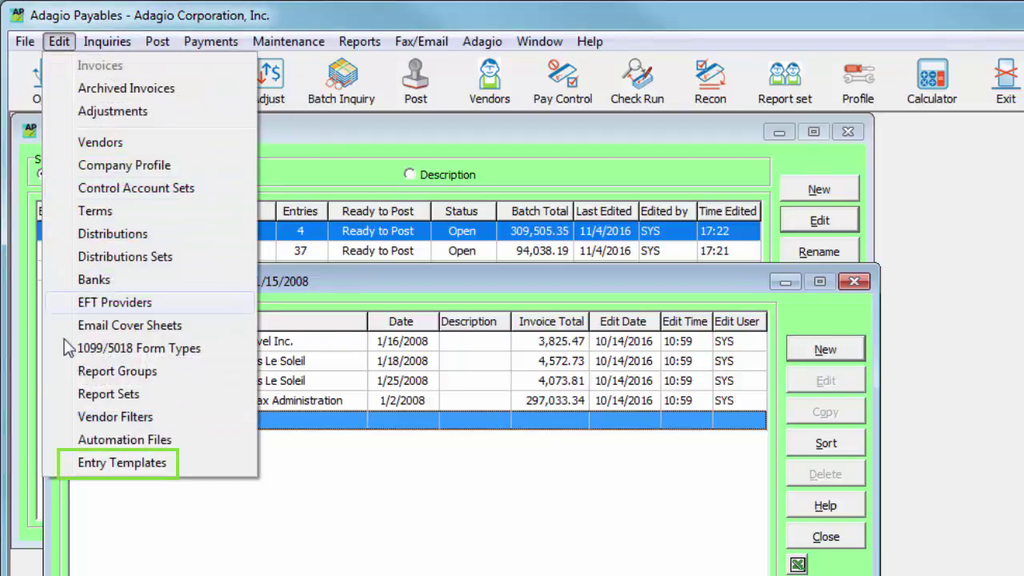
pyautogui.click(68, 462)
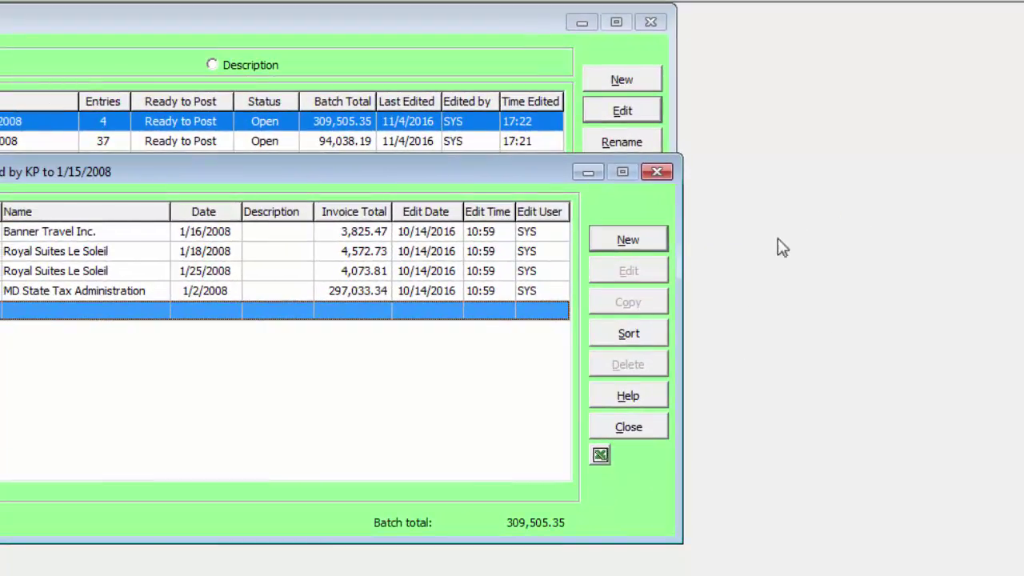
# Start invoice entry 5 in batch 7 for Chesapeake Bell, moving past Document type to Date.
pyautogui.click(628, 241)
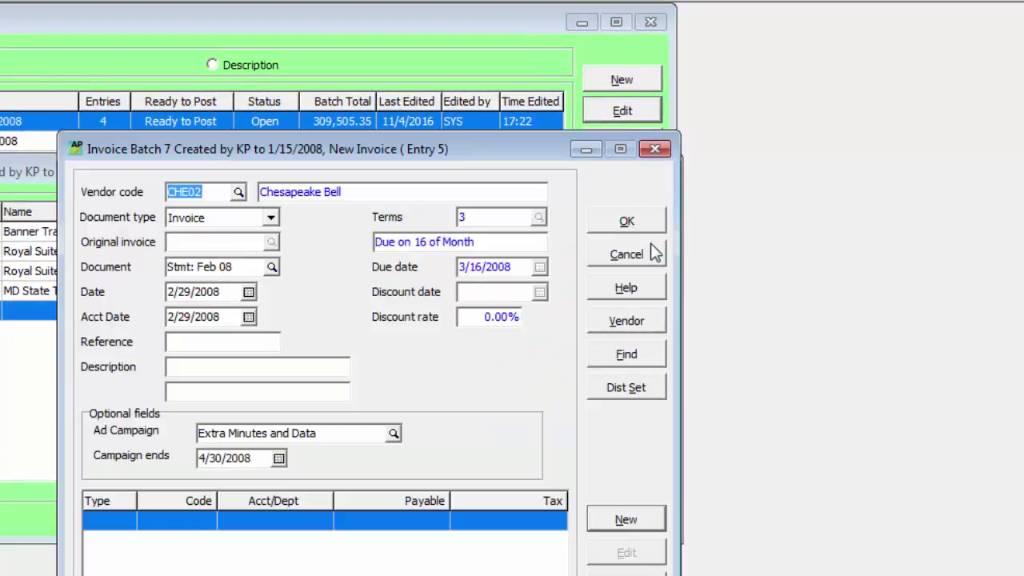
pyautogui.press('Tab')
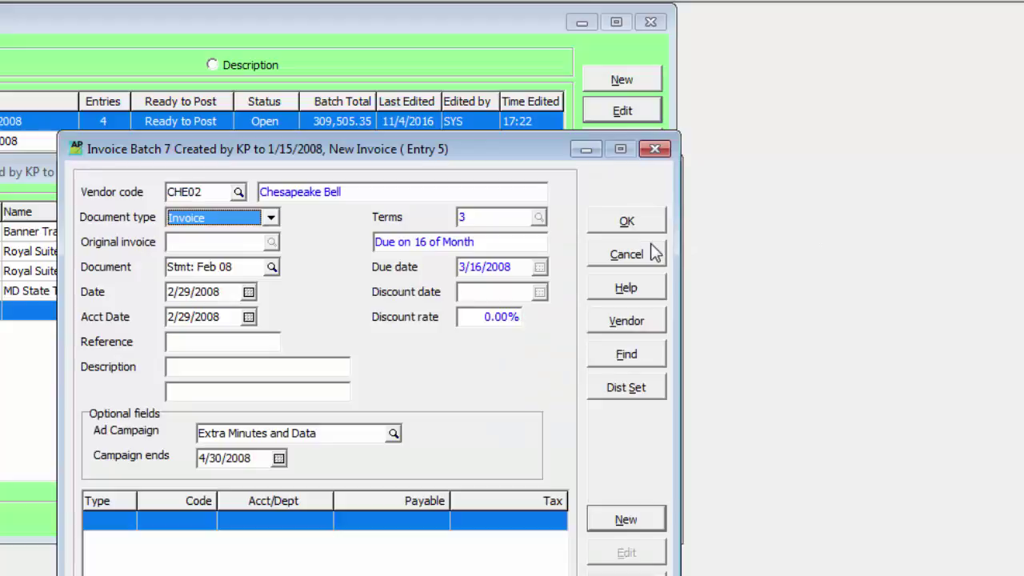
pyautogui.press('Tab')
pyautogui.press('Tab')
pyautogui.press('Tab')
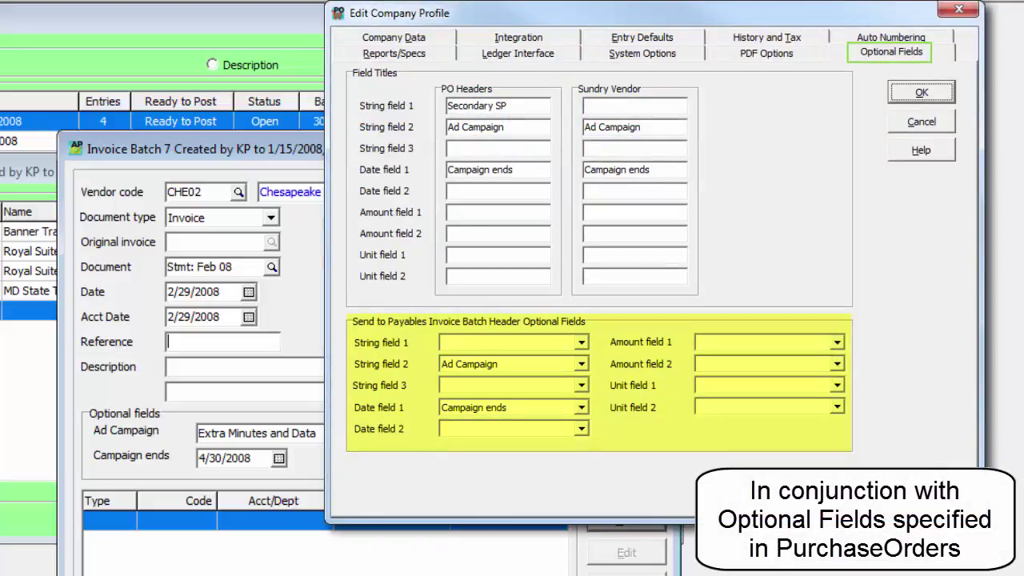
# Start new invoice entry 38 in batch 9 for vendor BEN01.
pyautogui.click(606, 523)
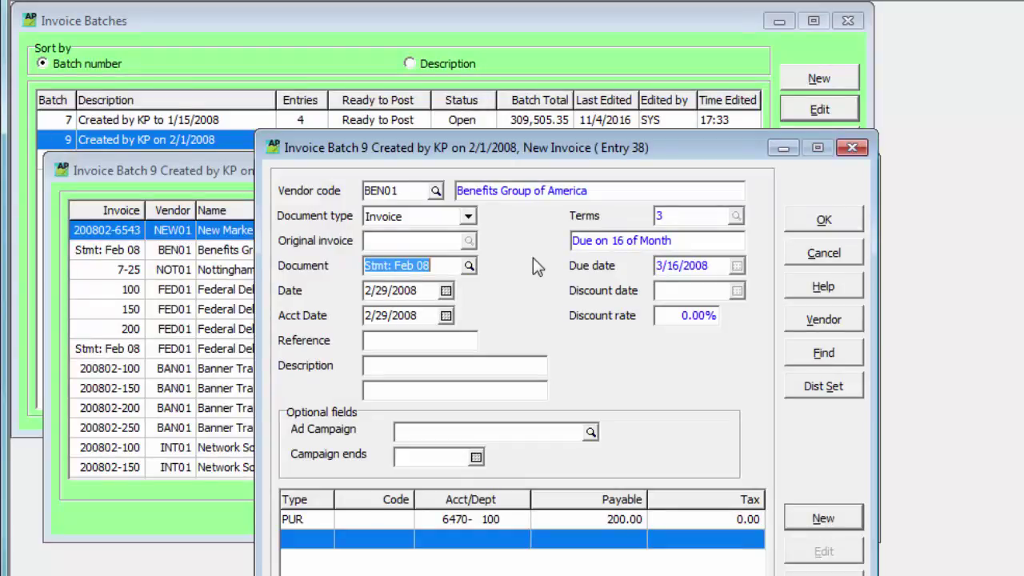
# Check the vendor's posted invoices, then save the 200.00 invoice as 'St: Feb 08 2' after the duplicate warning.
pyautogui.click(470, 265)
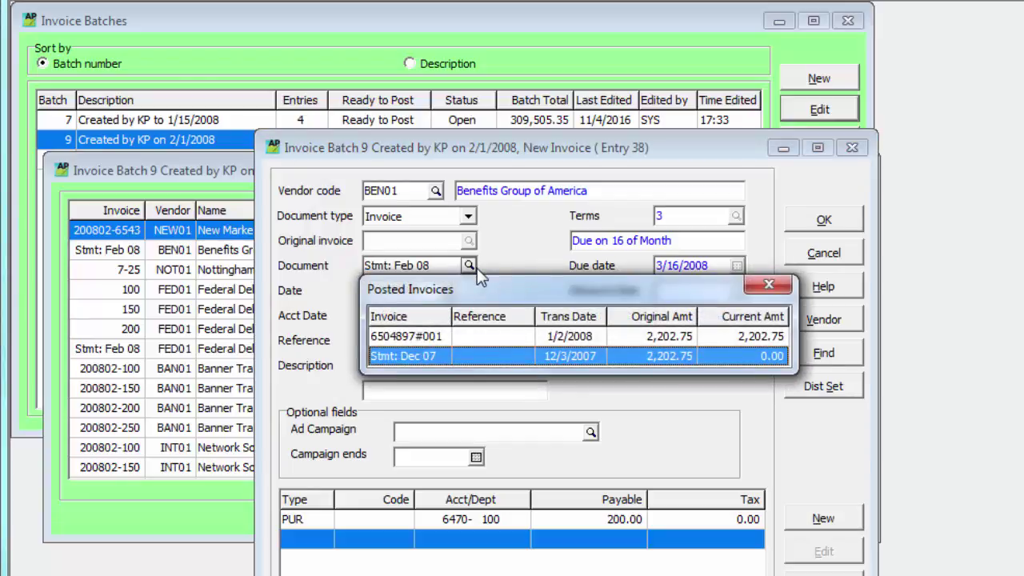
pyautogui.press('Escape')
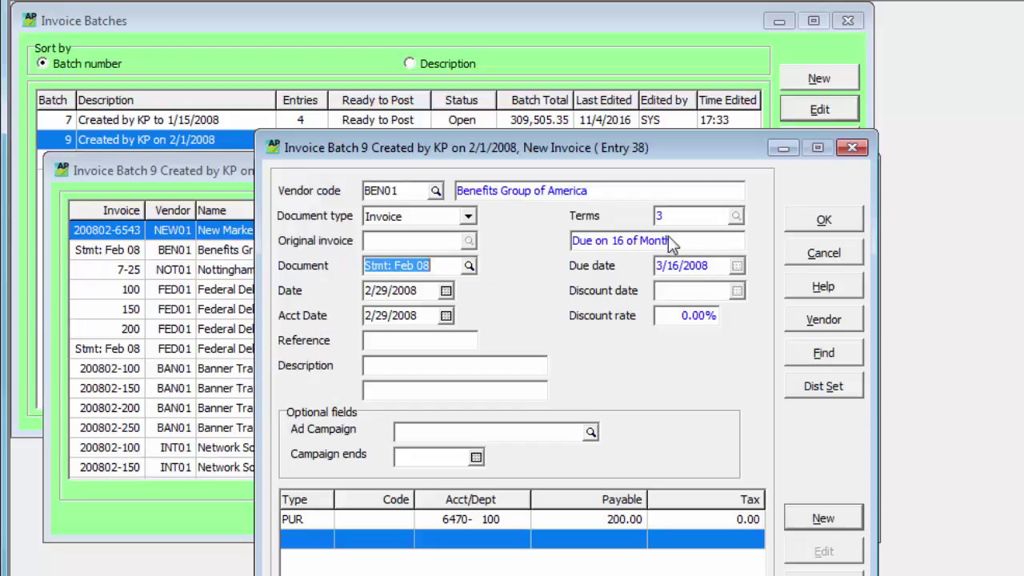
pyautogui.click(802, 224)
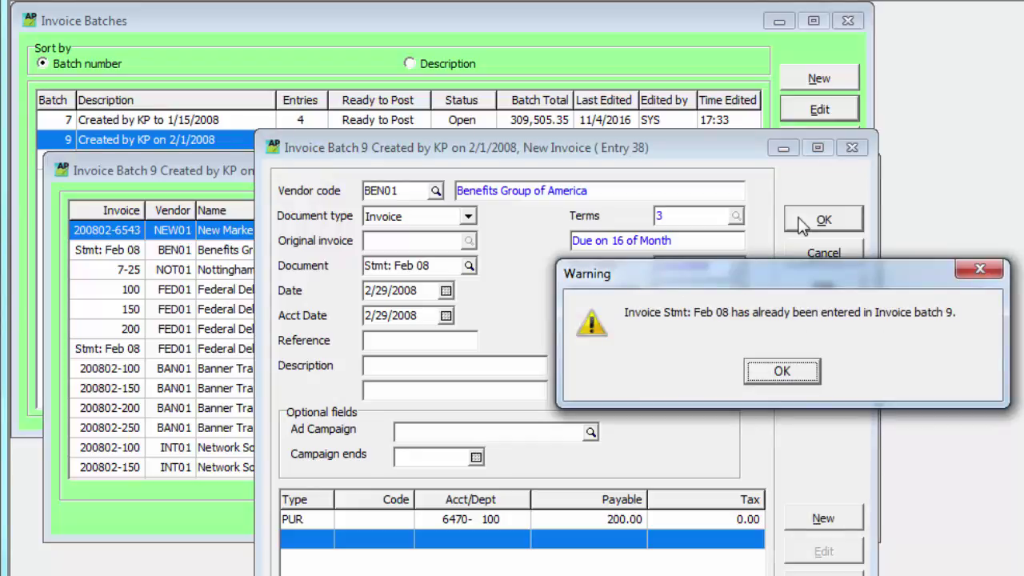
pyautogui.click(764, 370)
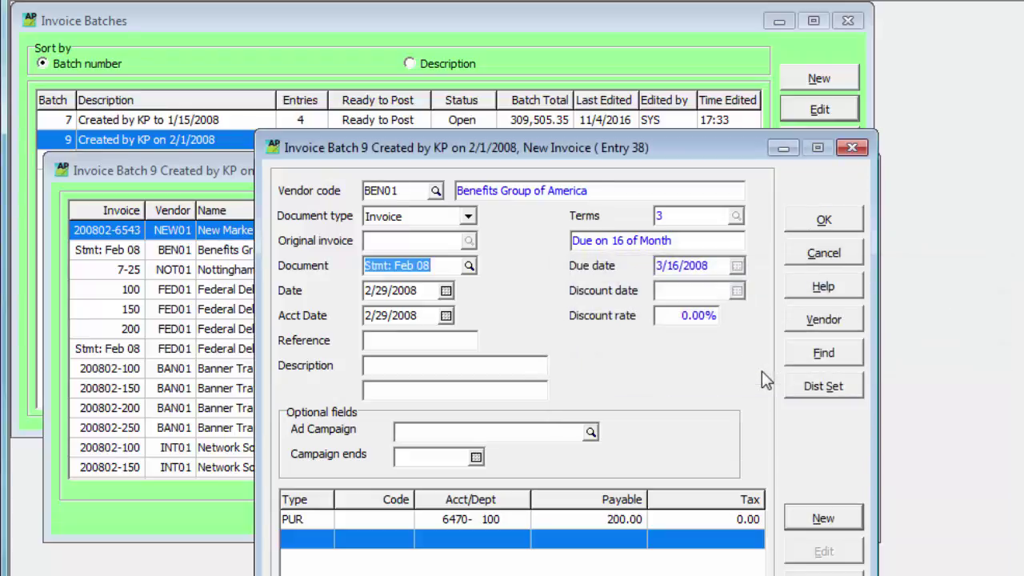
pyautogui.write('St: Feb 08 2')
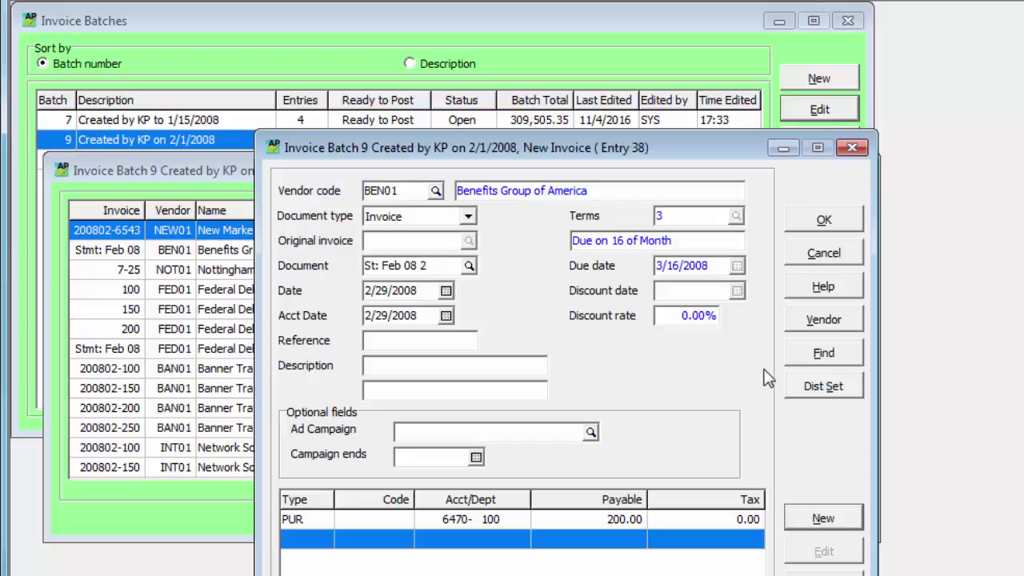
pyautogui.click(816, 227)
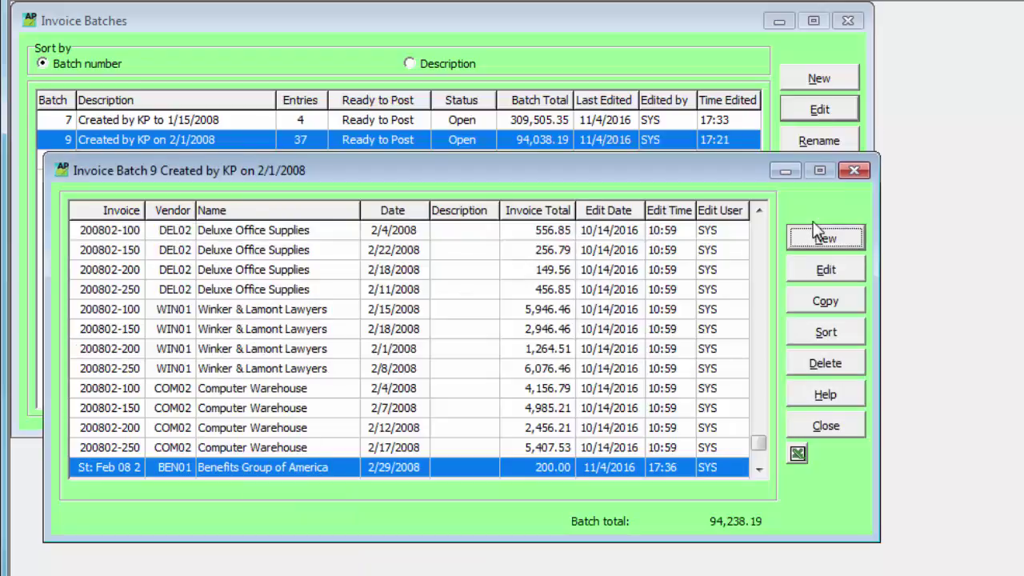
pyautogui.click(790, 310)
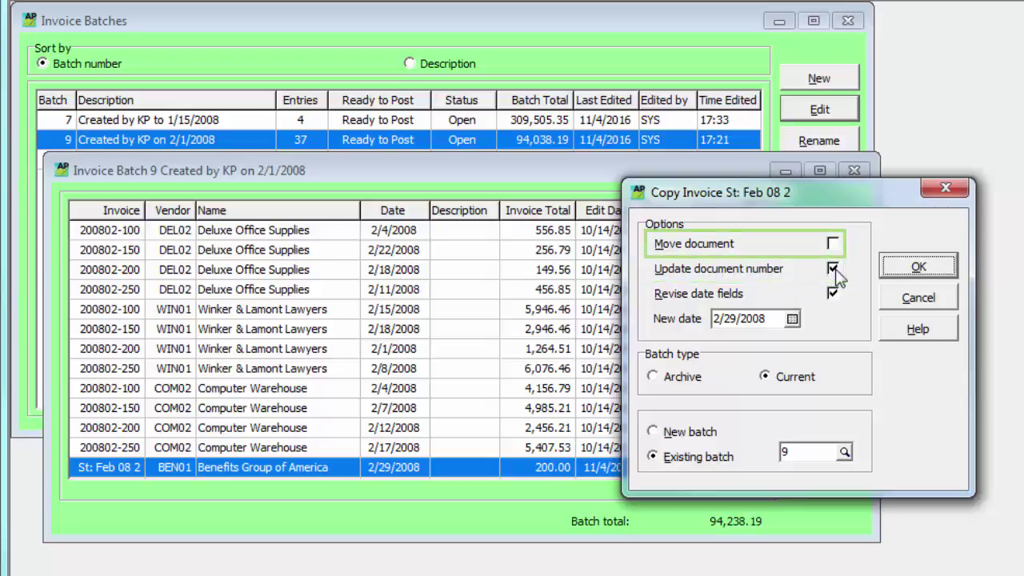
pyautogui.click(832, 269)
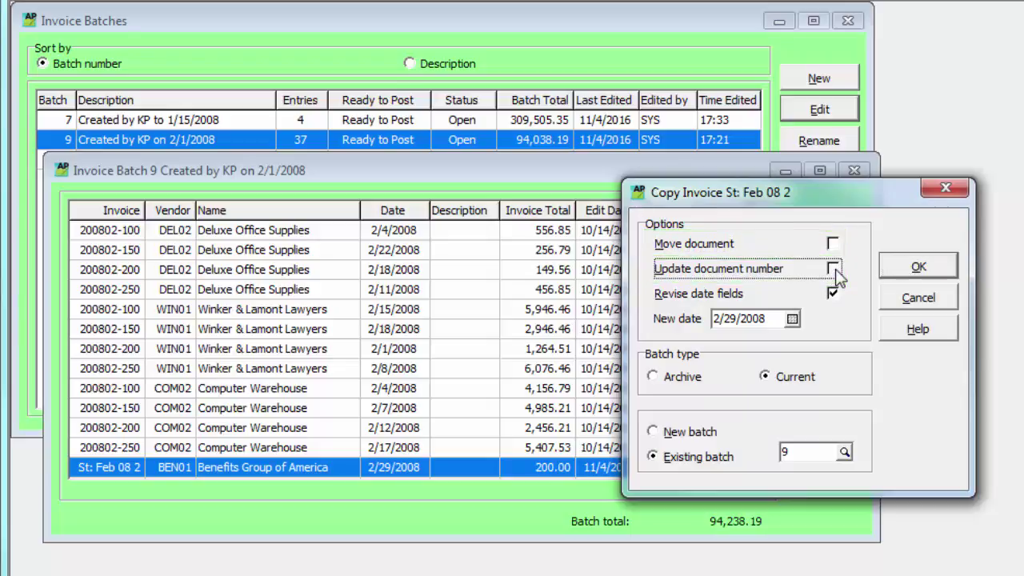
pyautogui.click(883, 266)
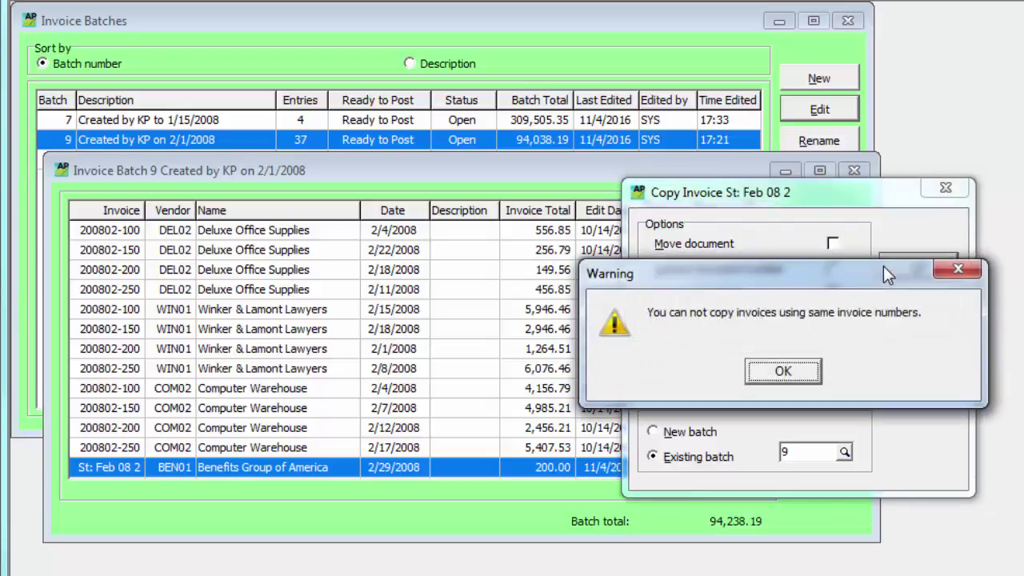
pyautogui.click(812, 371)
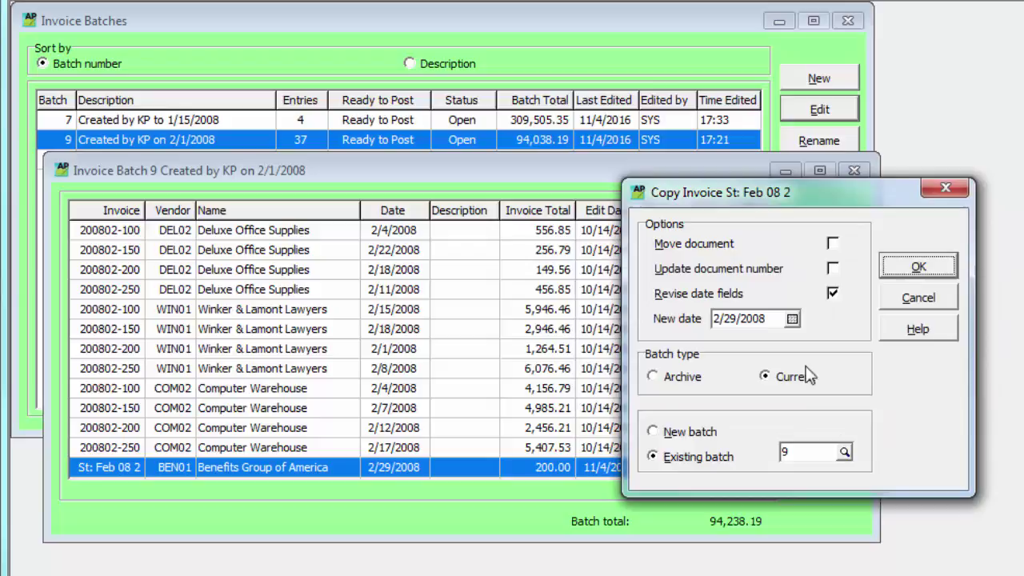
pyautogui.click(890, 303)
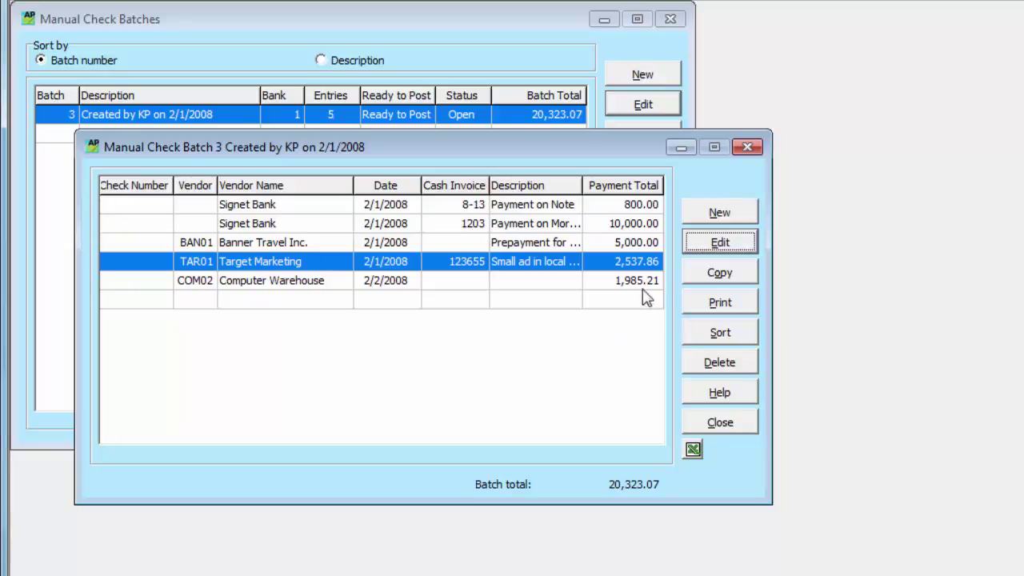
# Edit check entry 4 for TAR01 Target Marketing, cash invoice 123655 for 2,537.86.
pyautogui.click(719, 241)
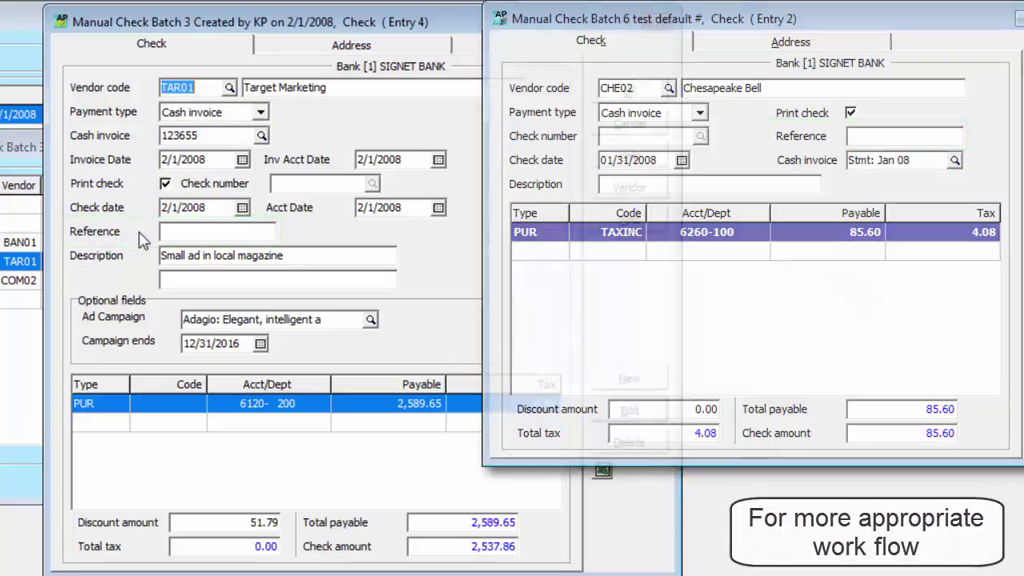
# Set the Target Marketing invoice date to 1/31/2008 so Inv Acct Date updates to match.
pyautogui.click(216, 162)
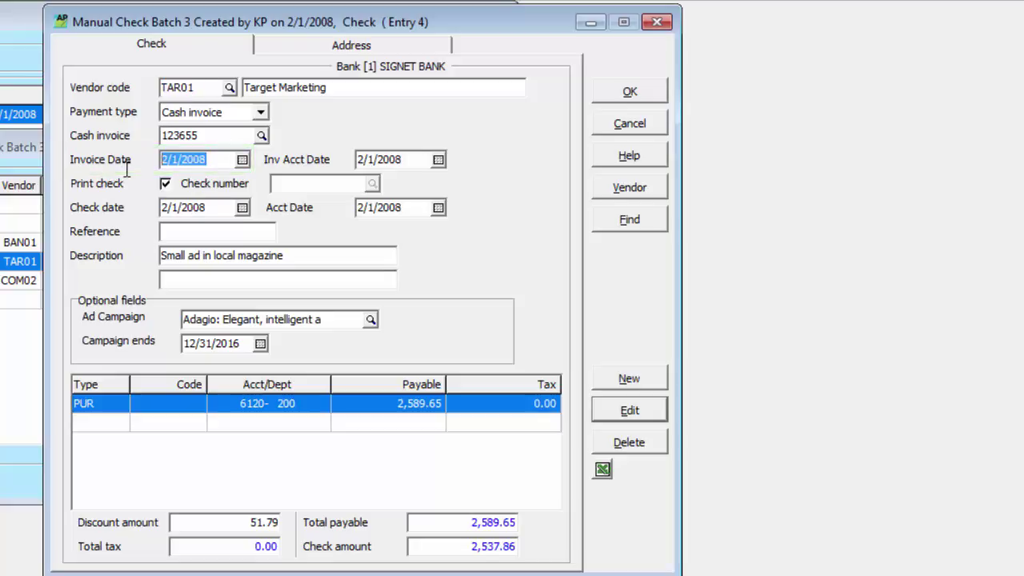
pyautogui.press('-')
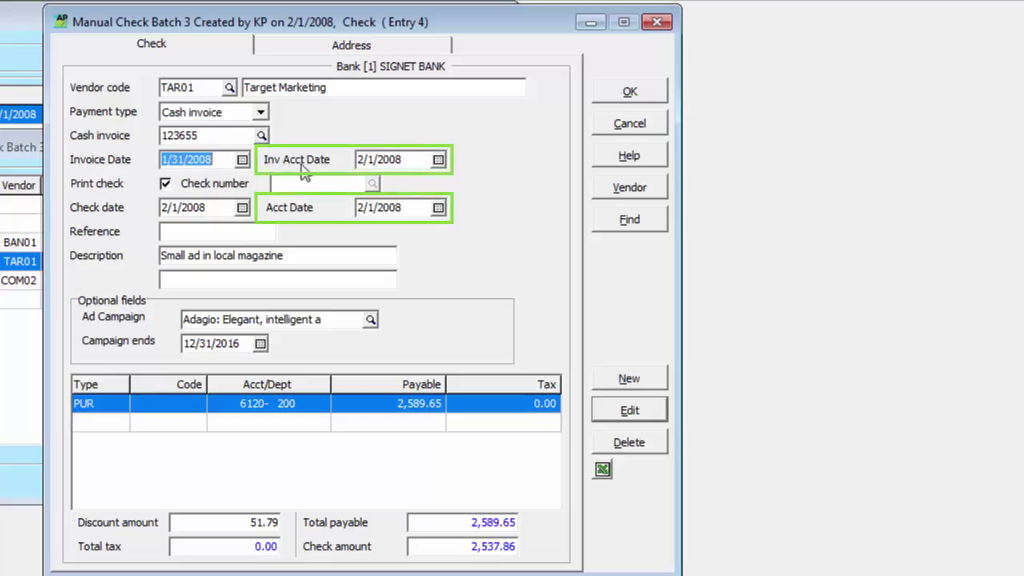
pyautogui.press('Tab')
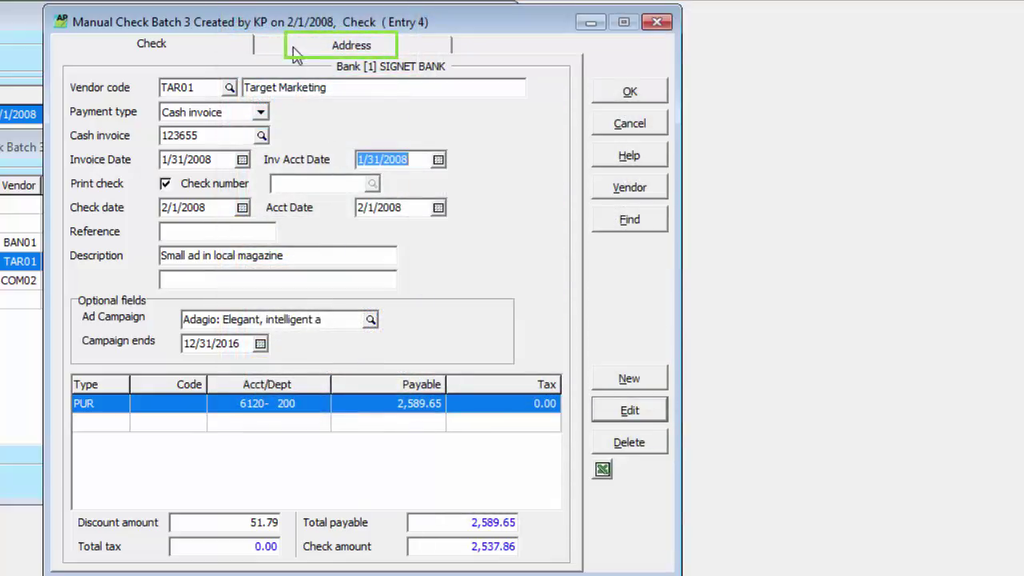
# Show the Address details of the Target Marketing check entry.
pyautogui.click(292, 46)
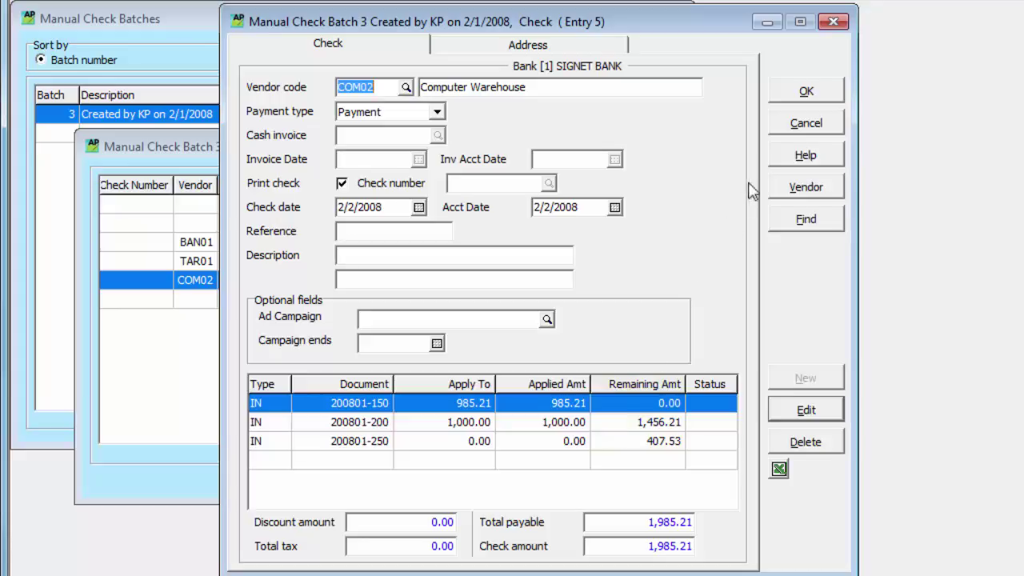
# Cancel the Computer Warehouse check entry and start a new check entry in the batch.
pyautogui.click(773, 131)
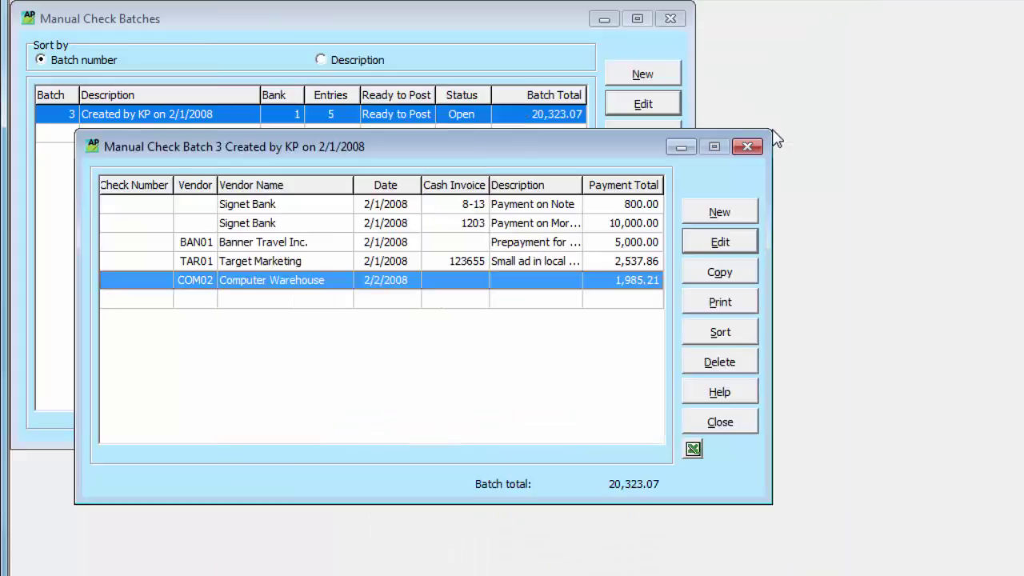
pyautogui.click(719, 211)
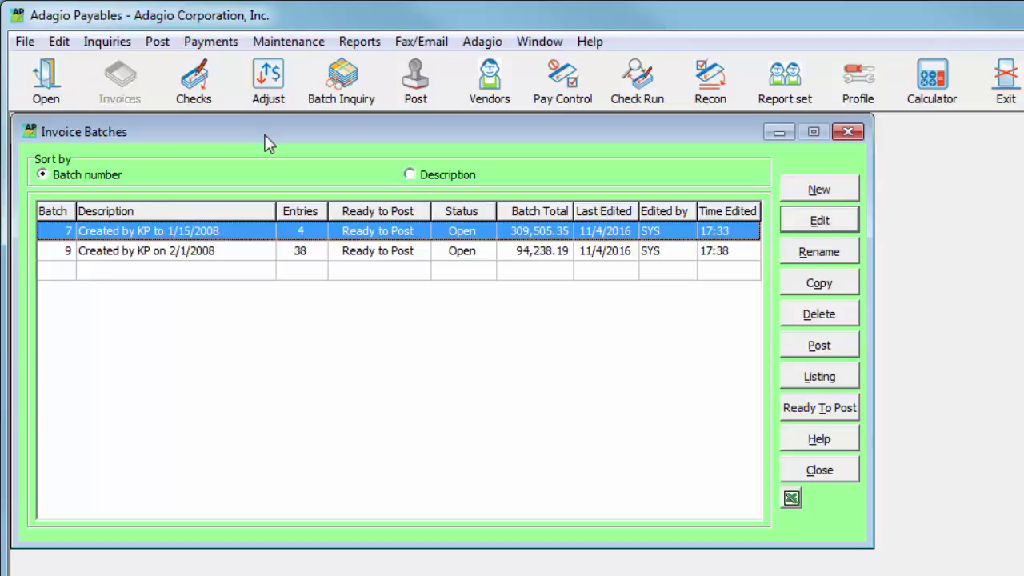
# Open archived batch Converted Recurring Batch MON and its Chesapeake Gas & Electric invoice 65413264.
pyautogui.click(72, 43)
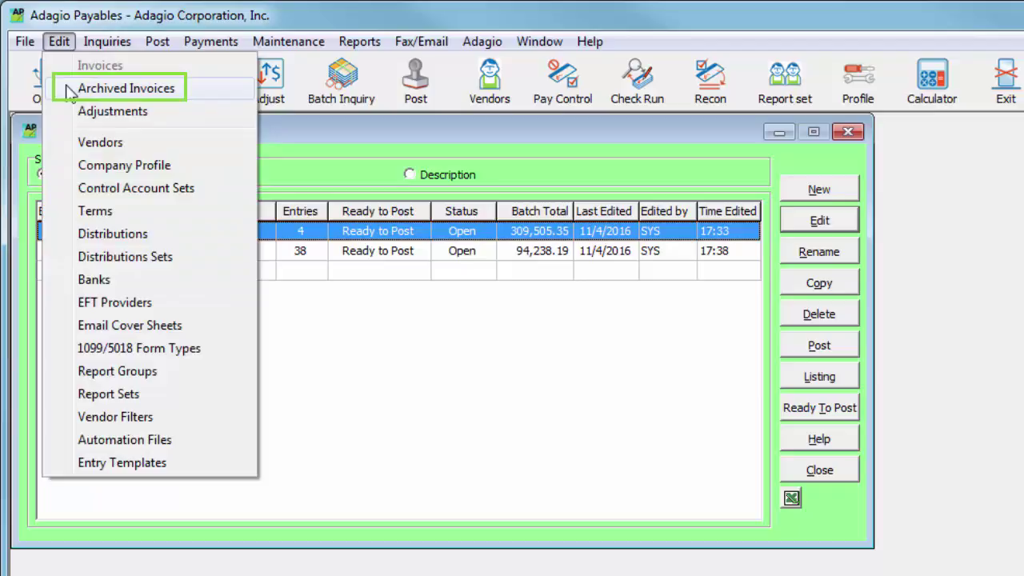
pyautogui.click(71, 87)
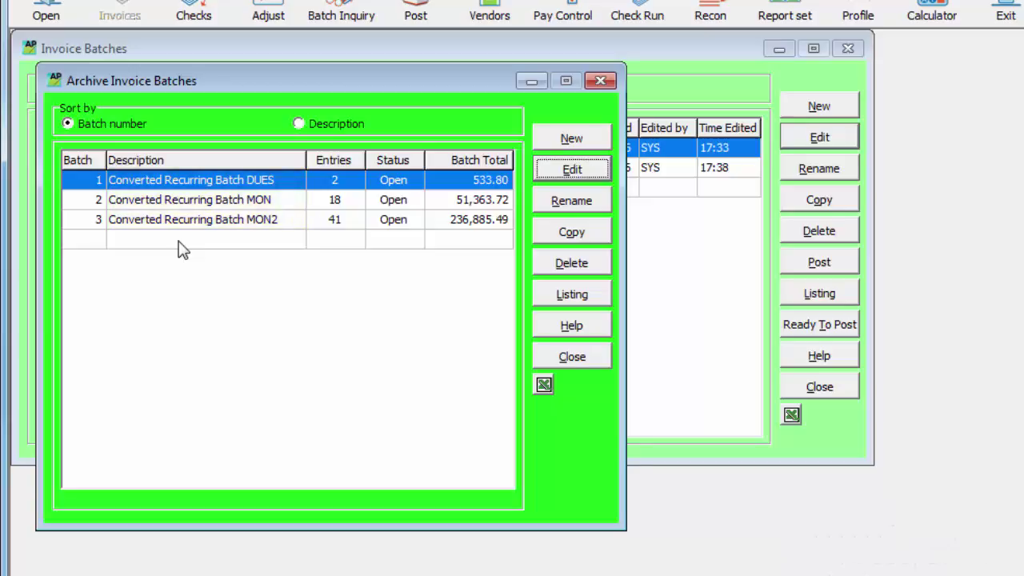
pyautogui.doubleClick(285, 202)
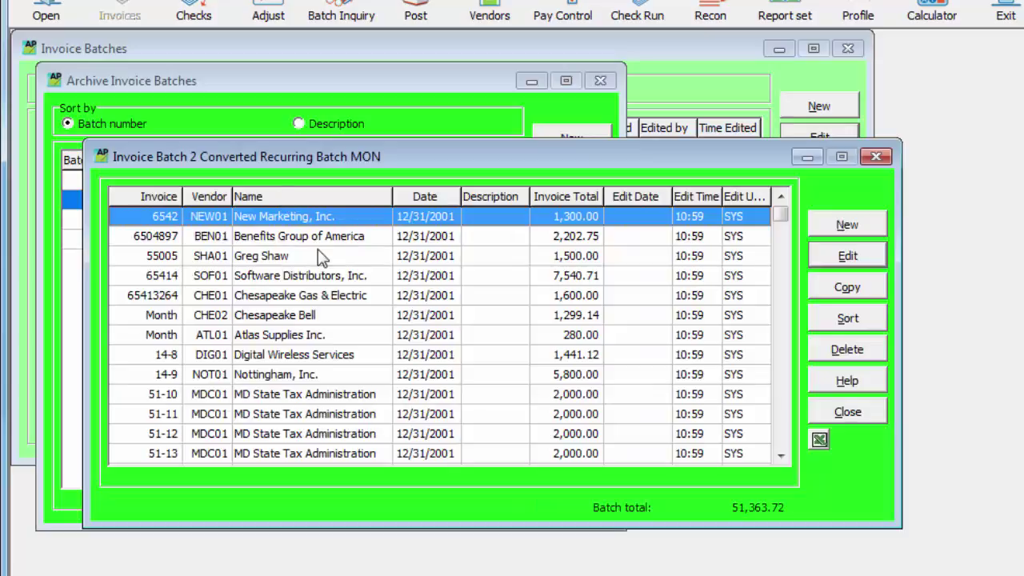
pyautogui.doubleClick(361, 302)
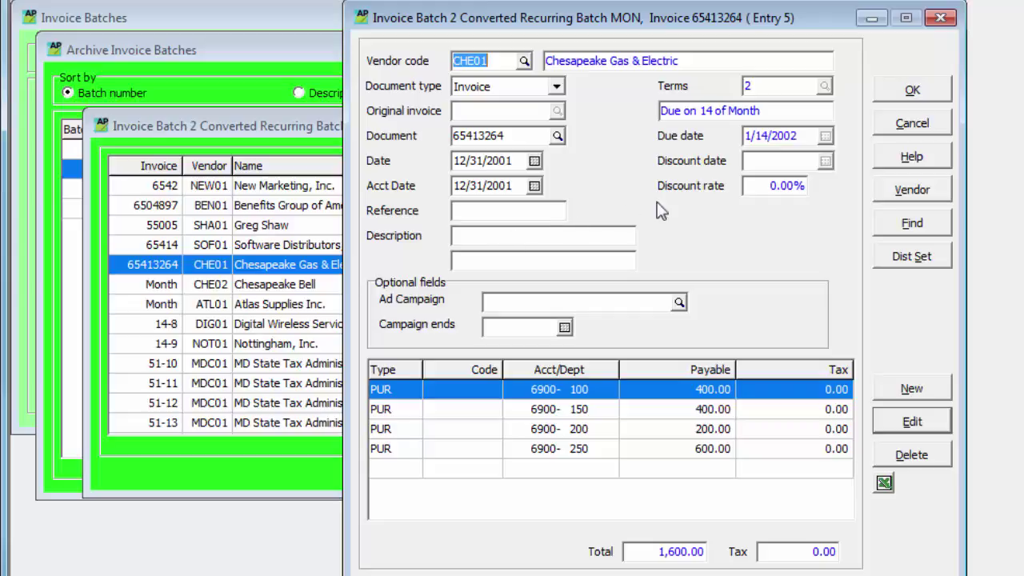
# Discard the invoice changes, close Invoice Batch 2, and view the listing for batch MON.
pyautogui.click(886, 126)
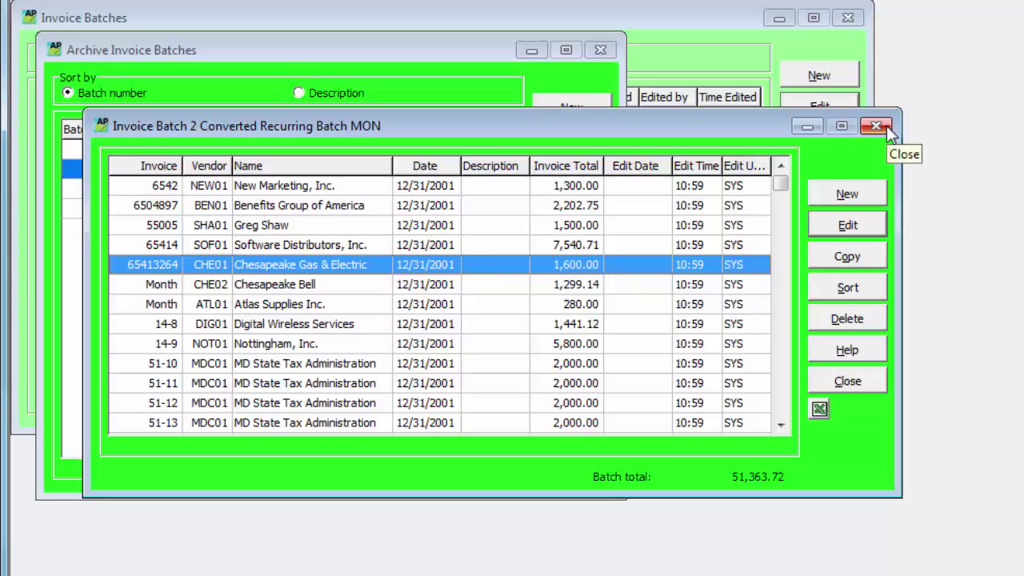
pyautogui.click(887, 126)
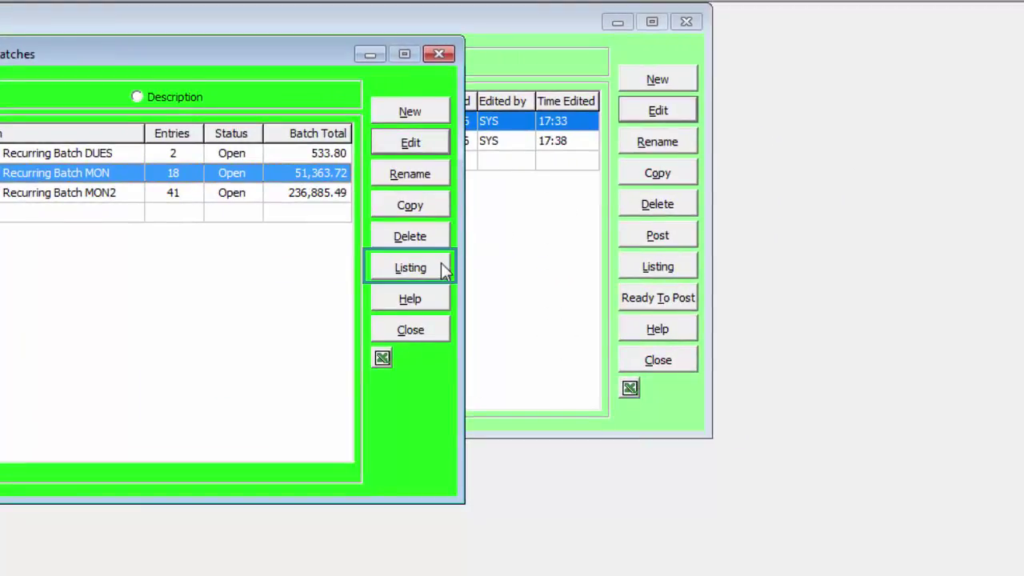
pyautogui.click(442, 269)
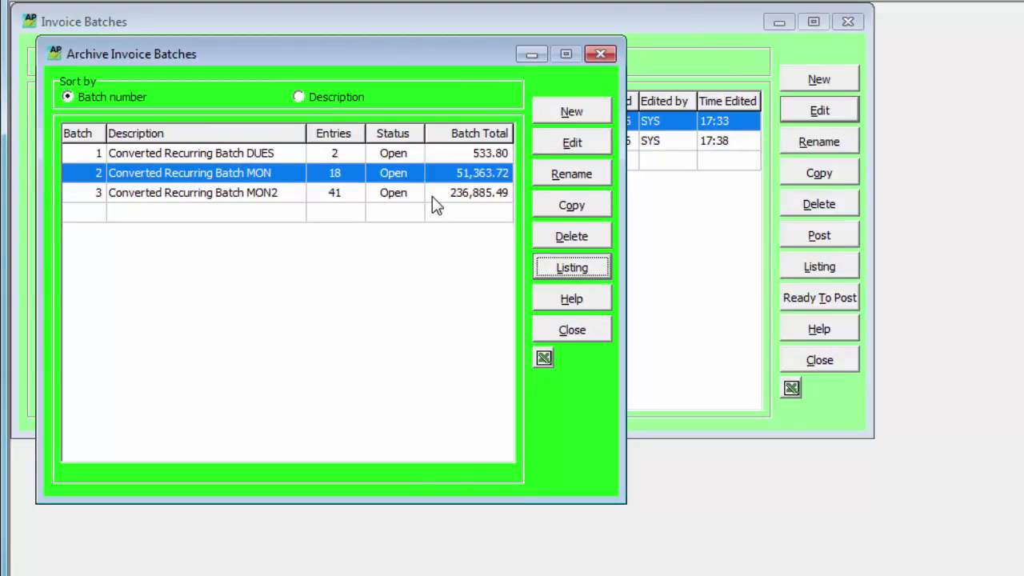
# Copy batches MON and MON2 as multiple new current batches dated 2/29/2008.
pyautogui.keyDown('shift'); pyautogui.click(432, 196); pyautogui.keyUp('shift')
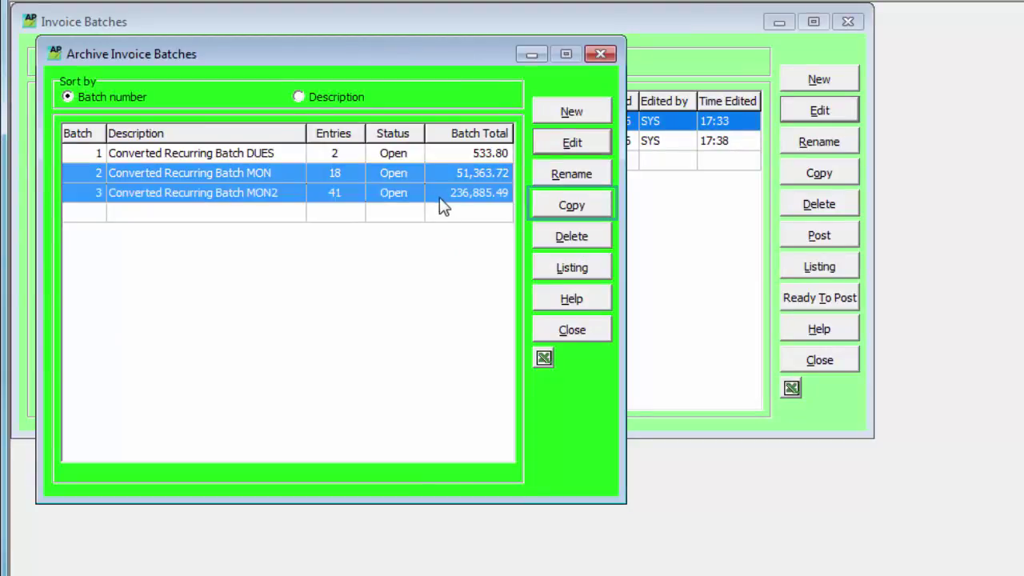
pyautogui.click(550, 219)
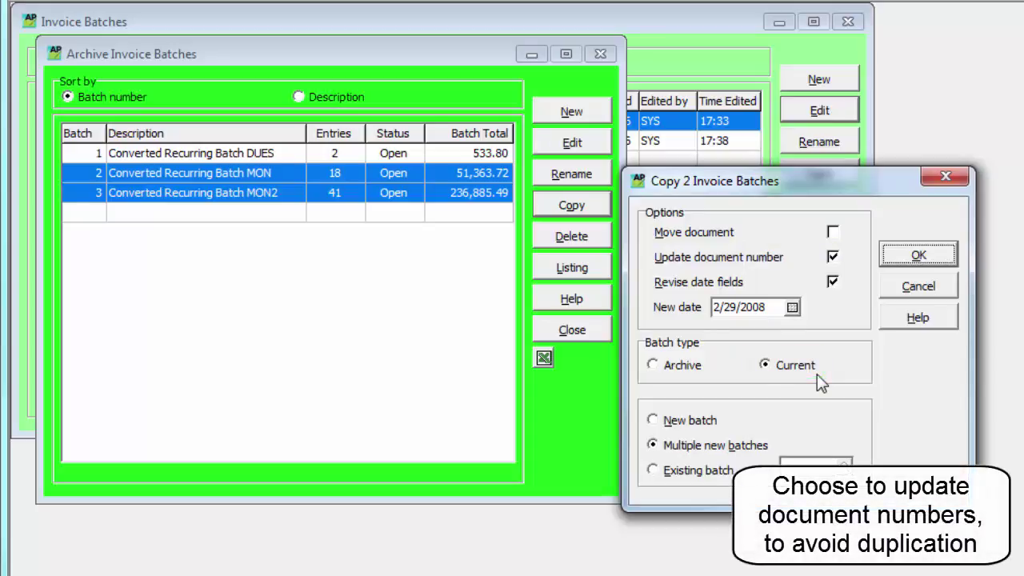
pyautogui.click(892, 257)
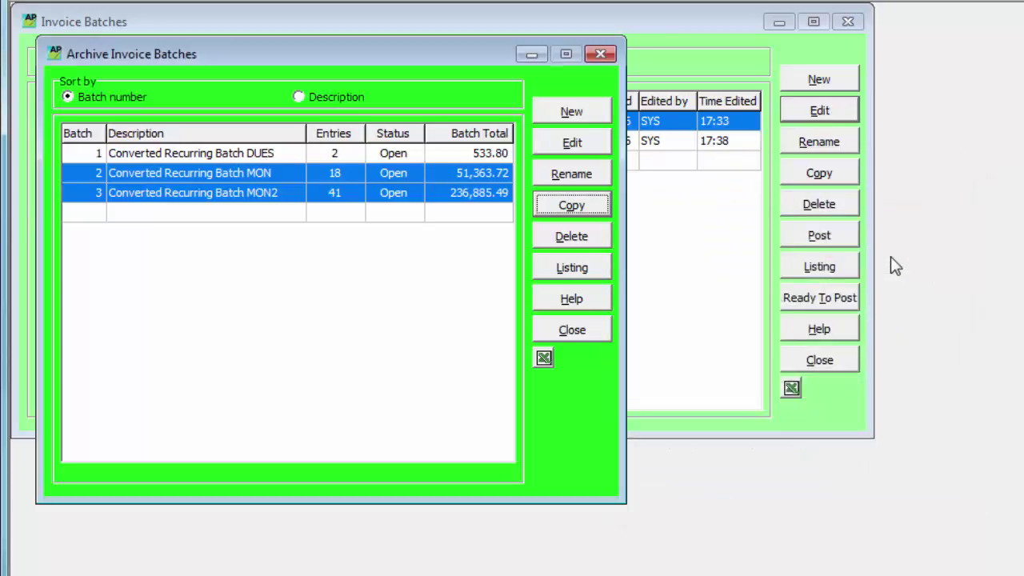
pyautogui.click(742, 275)
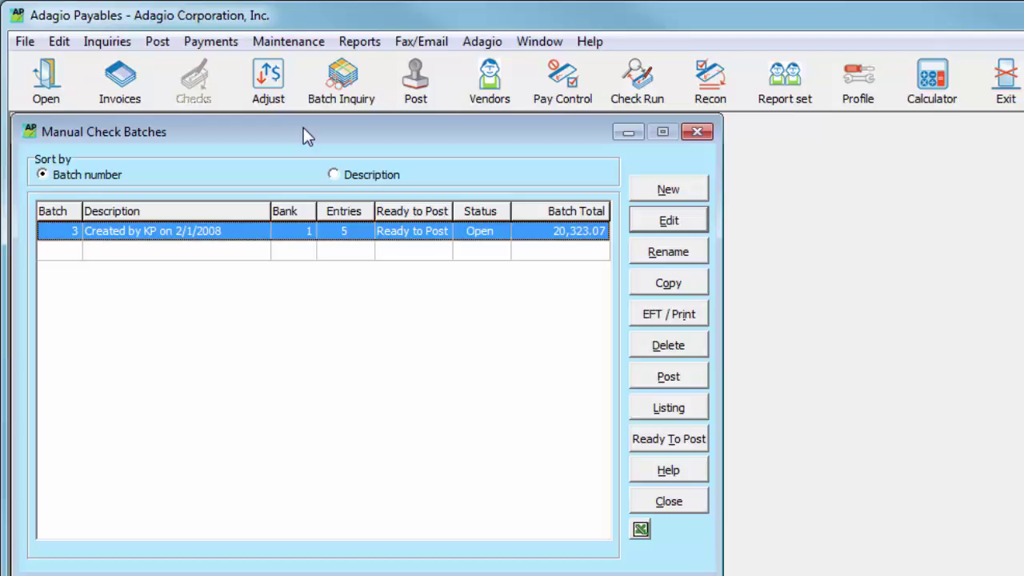
# View the Schedule payments archived batch's three Pacific Marine payments totaling 98,577.50.
pyautogui.click(231, 40)
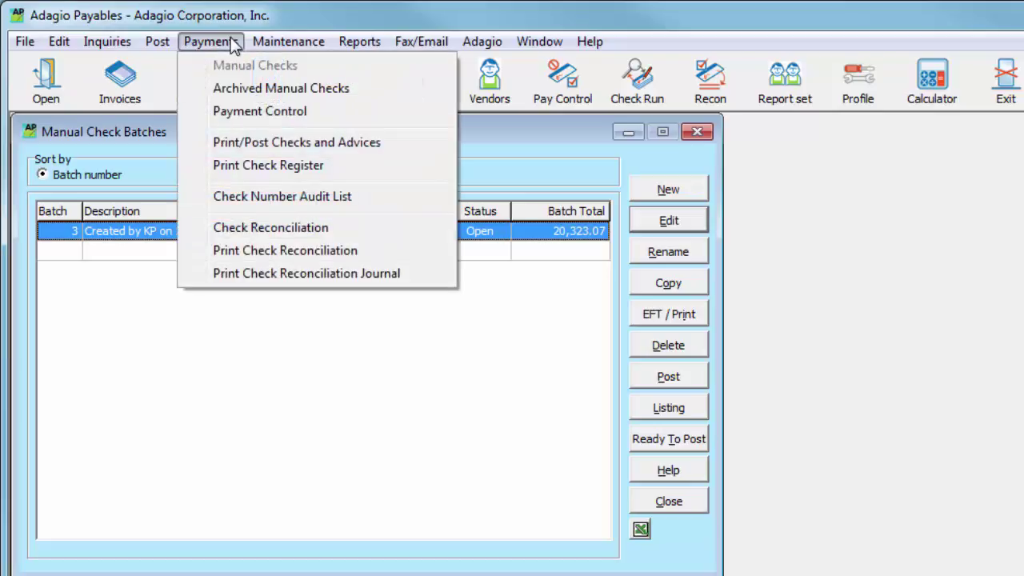
pyautogui.click(196, 90)
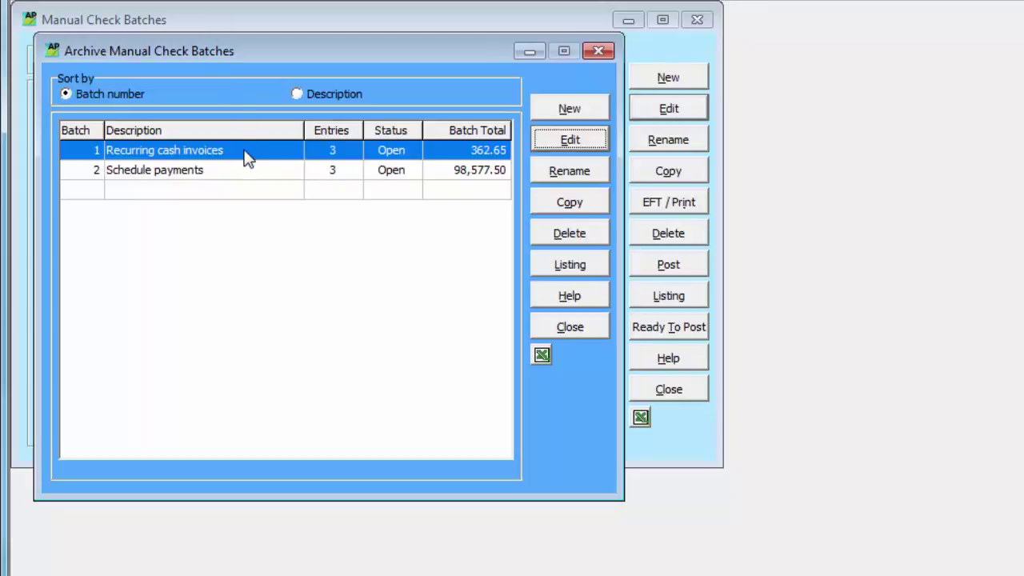
pyautogui.click(248, 177)
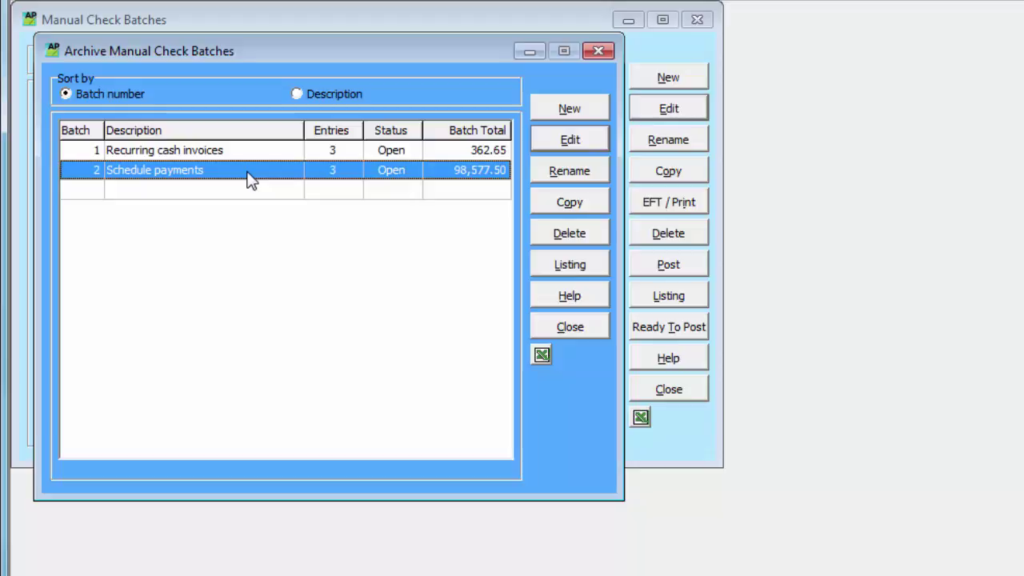
pyautogui.doubleClick(248, 178)
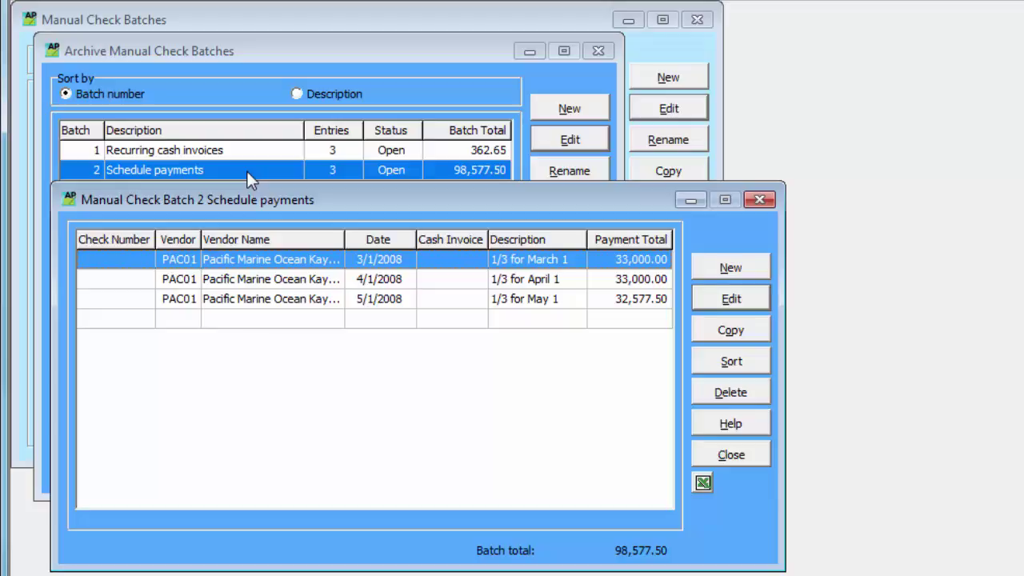
# Close the Schedule payments batch and review its copy settings in the archive list.
pyautogui.click(709, 452)
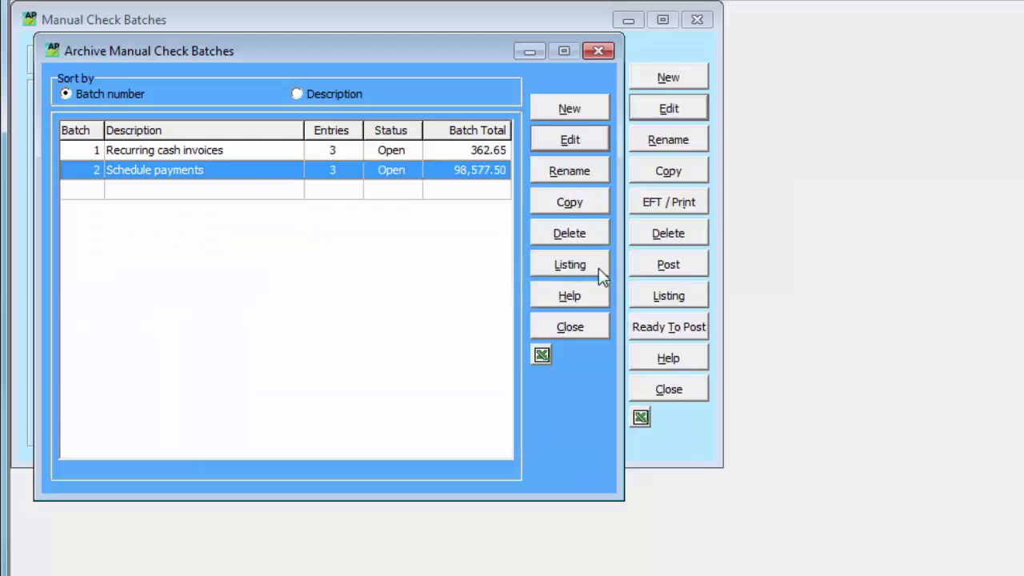
pyautogui.click(595, 207)
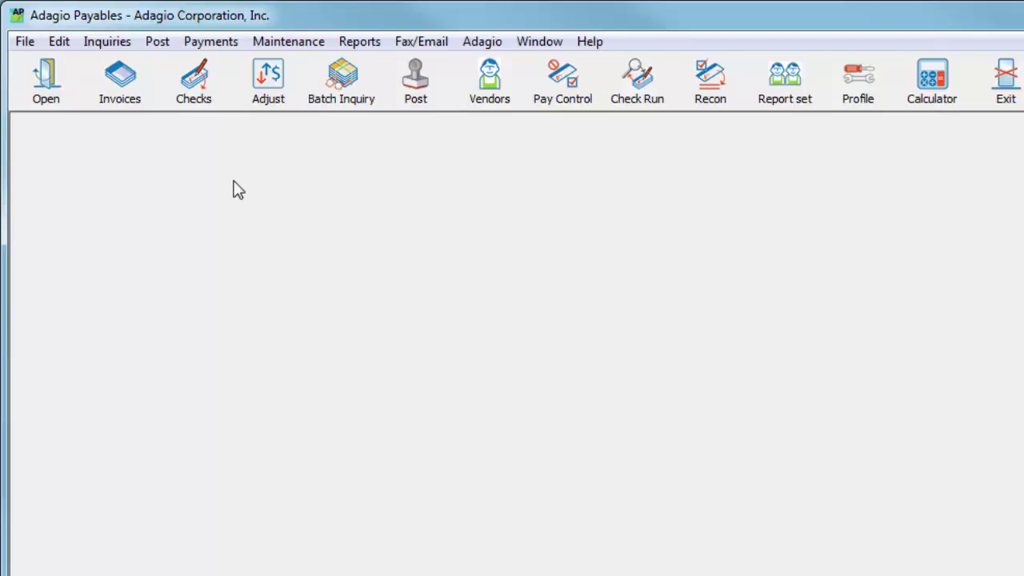
# Show the Batch Inquiry of 12 invoice batches totaling 1,238,499.95.
pyautogui.click(336, 111)
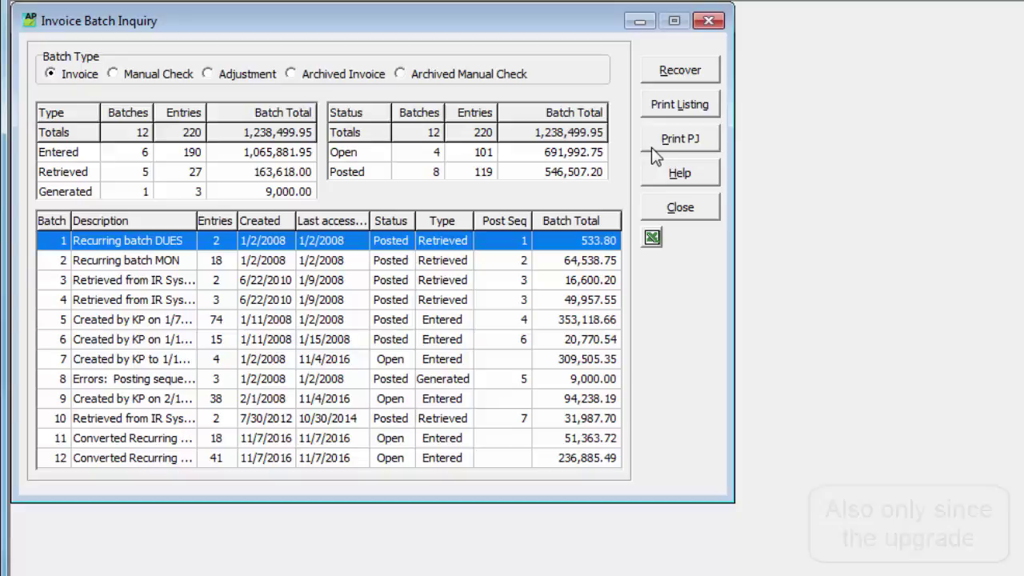
# Review the recover options for invoice batch 1, cancel them, and close the inquiry.
pyautogui.click(644, 78)
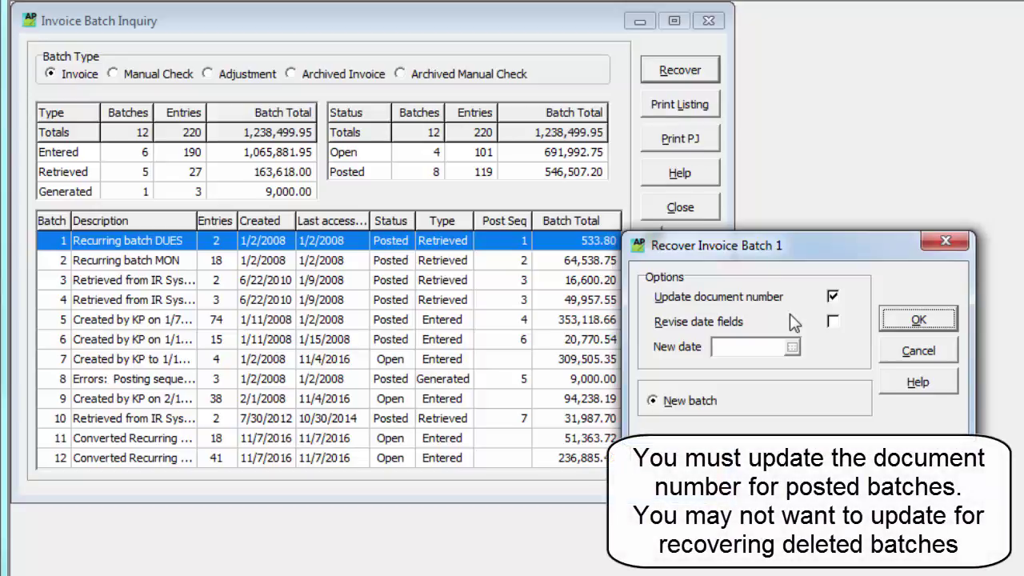
pyautogui.click(885, 353)
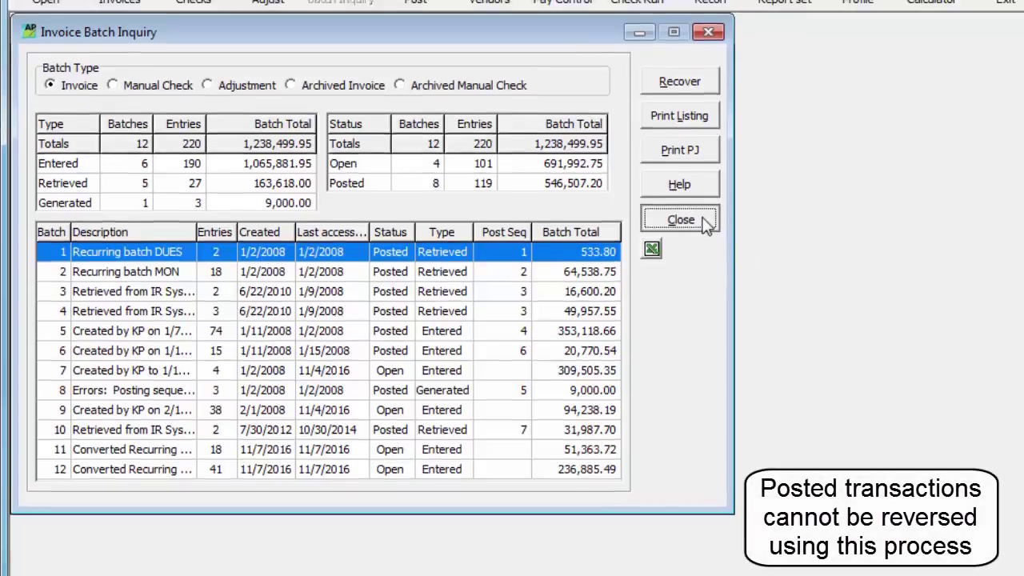
pyautogui.click(704, 209)
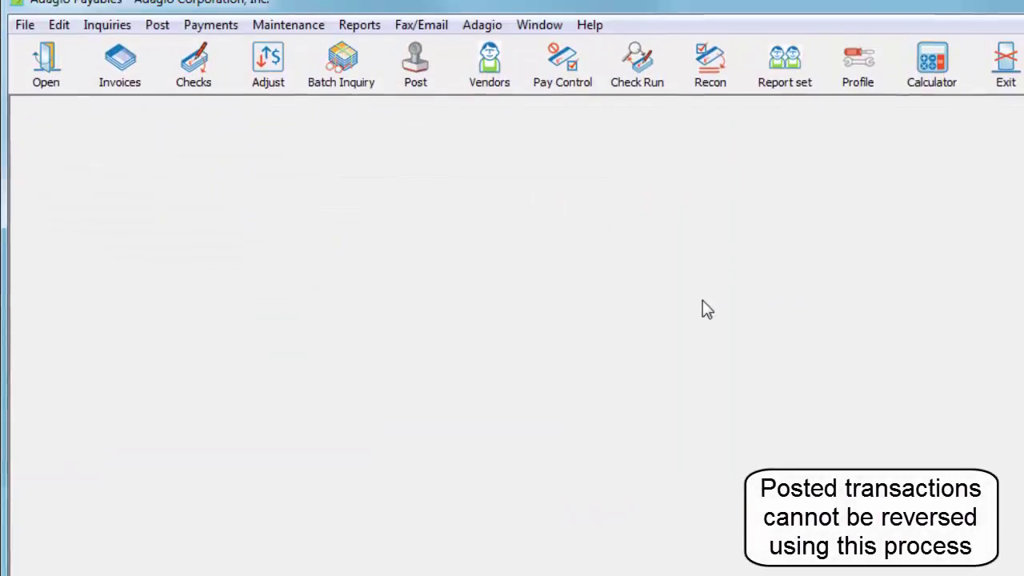
# Open Recover Batch from the Maintenance menu.
pyautogui.click(307, 41)
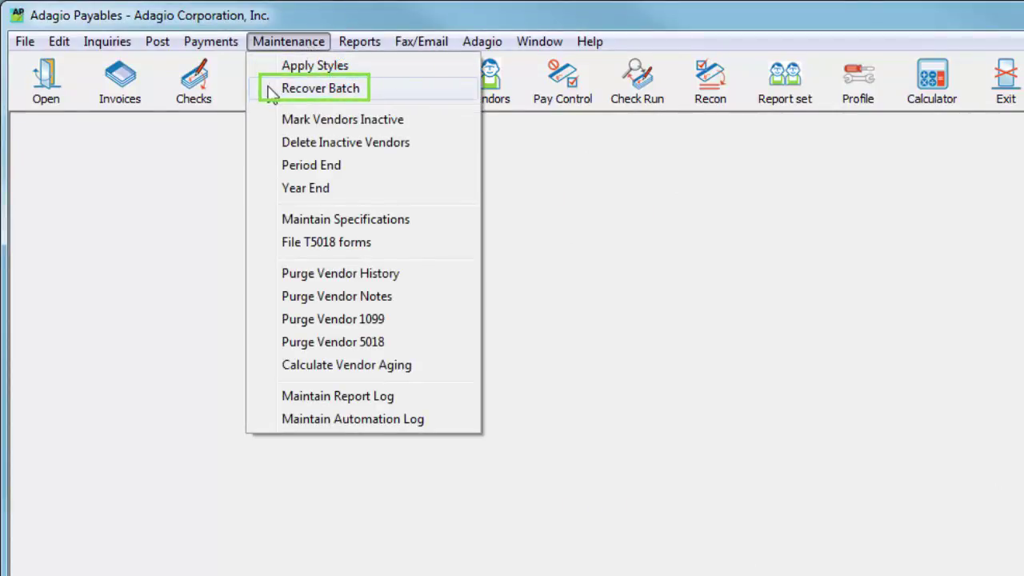
pyautogui.click(313, 88)
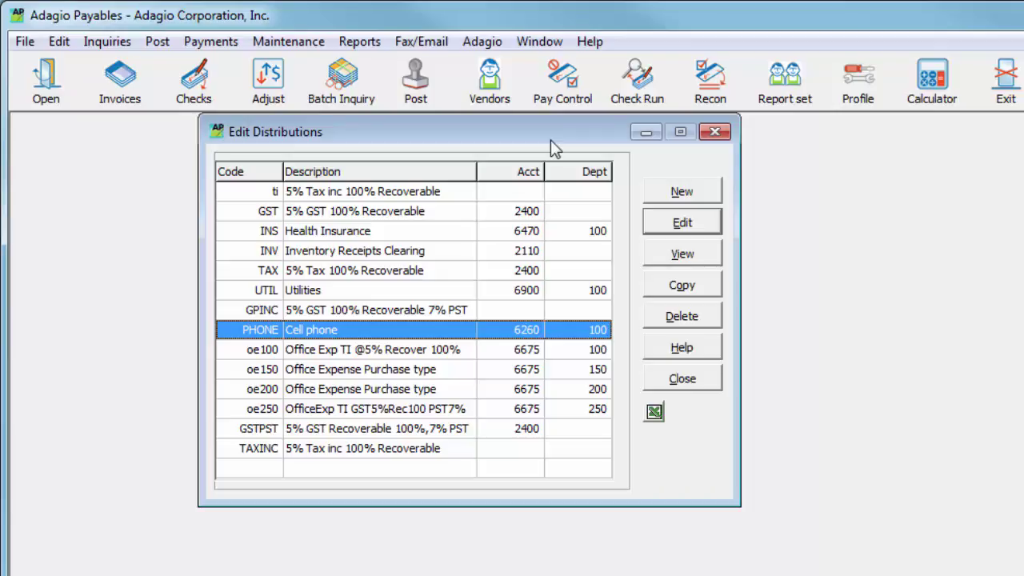
# Edit the PHONE distribution code: 85.60 default, account 6260-100.
pyautogui.click(648, 222)
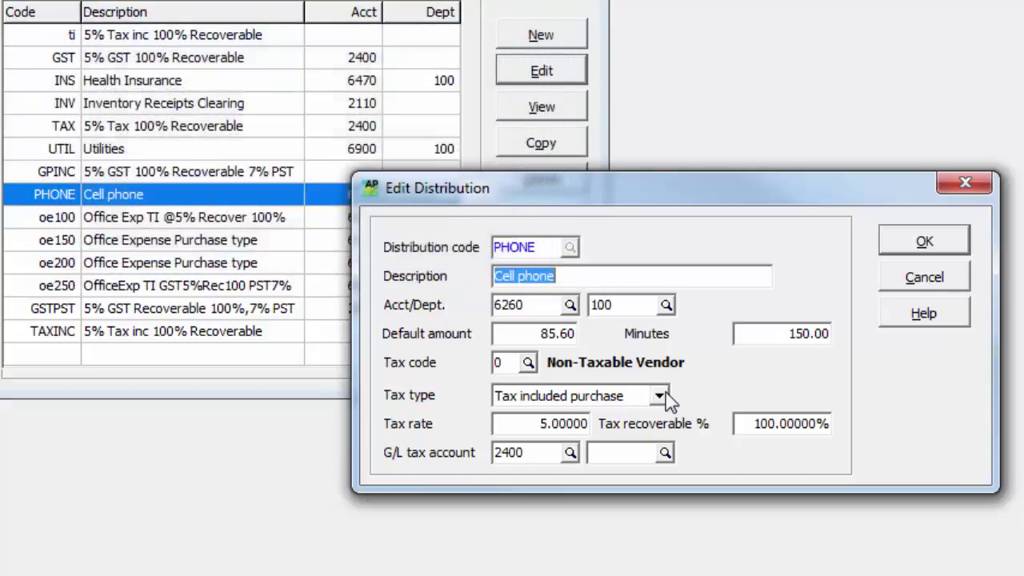
# Change PHONE's tax type to Taxable purchase and its tax recoverable to 75%.
pyautogui.click(660, 396)
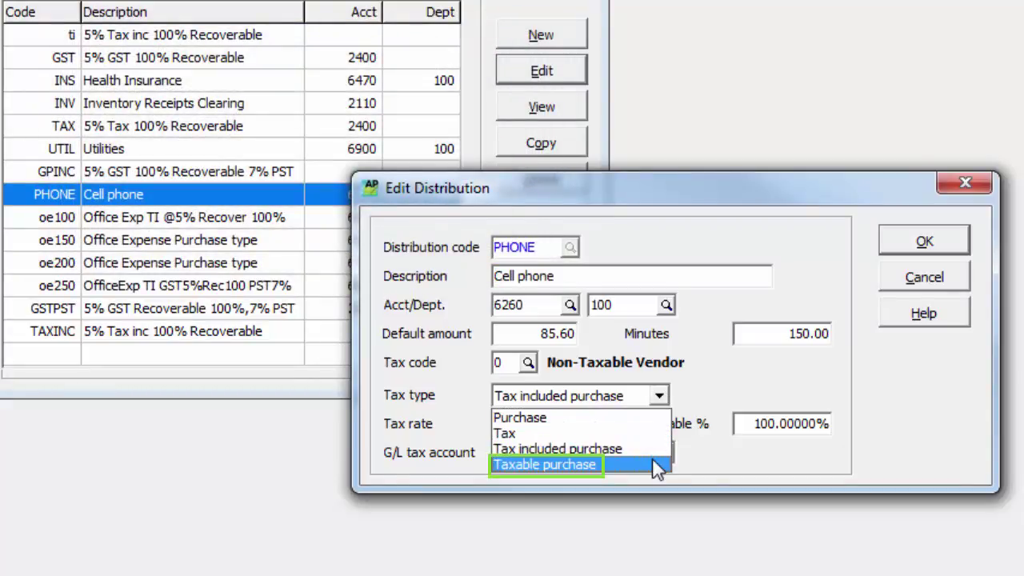
pyautogui.click(654, 464)
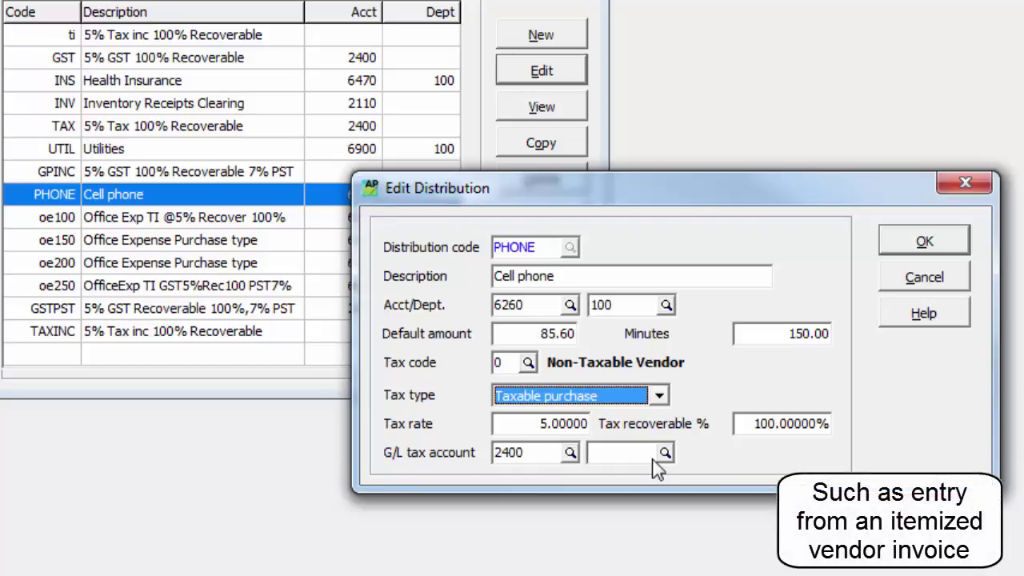
pyautogui.click(741, 428)
pyautogui.moveTo(742, 428); pyautogui.dragTo(863, 423)
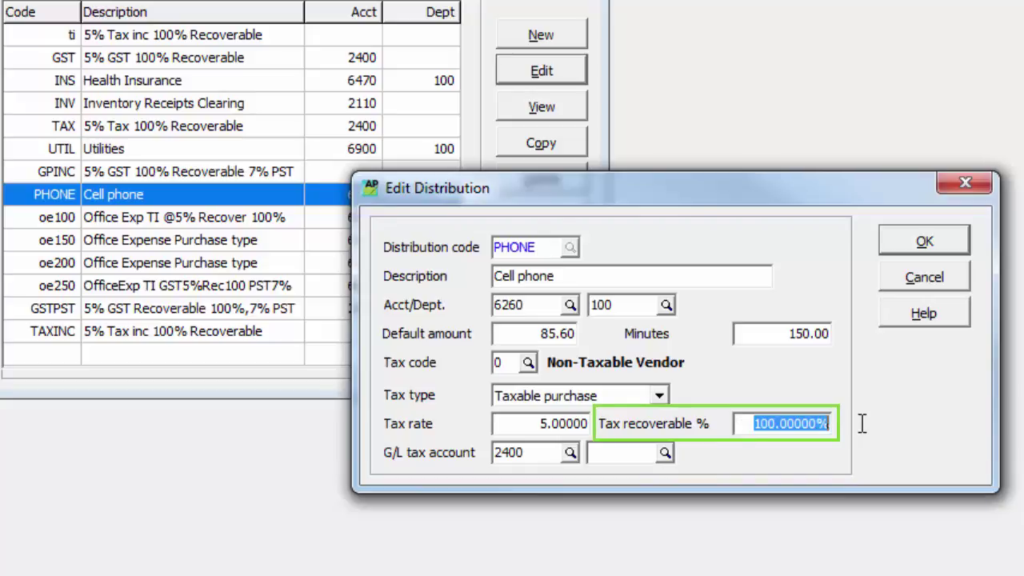
pyautogui.write('75')
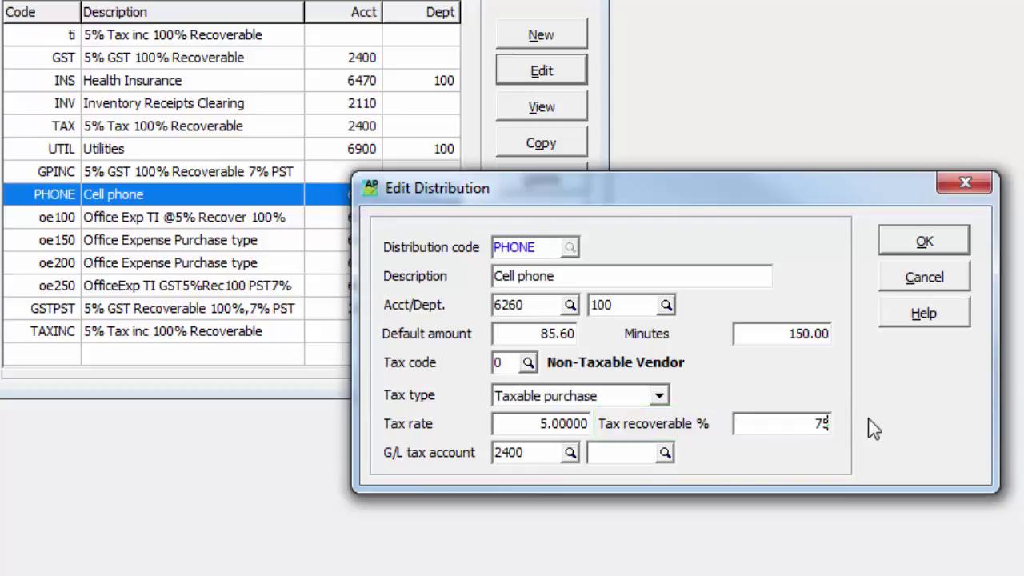
pyautogui.press('Tab')
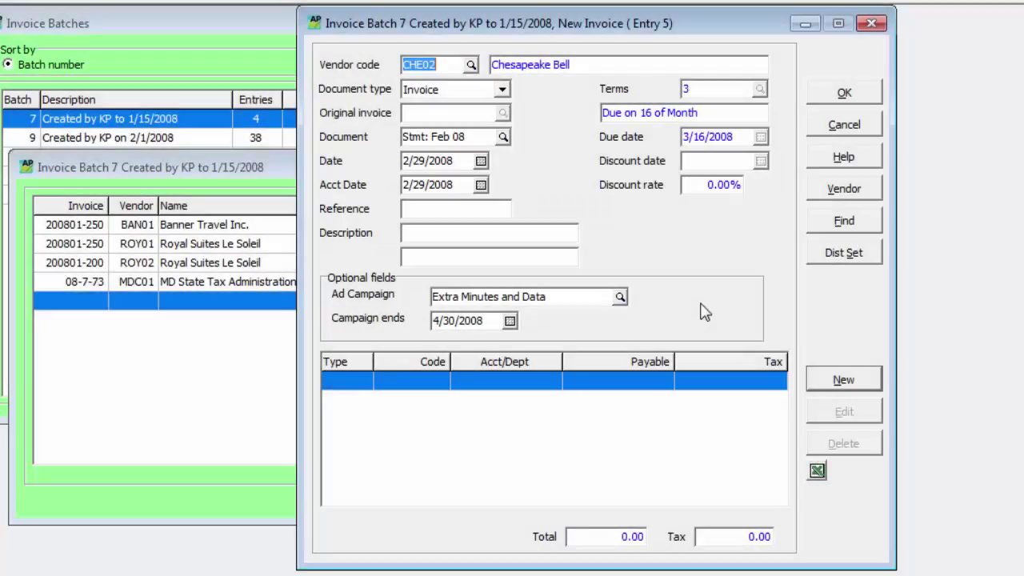
# Add a new detail line to the invoice.
pyautogui.click(843, 381)
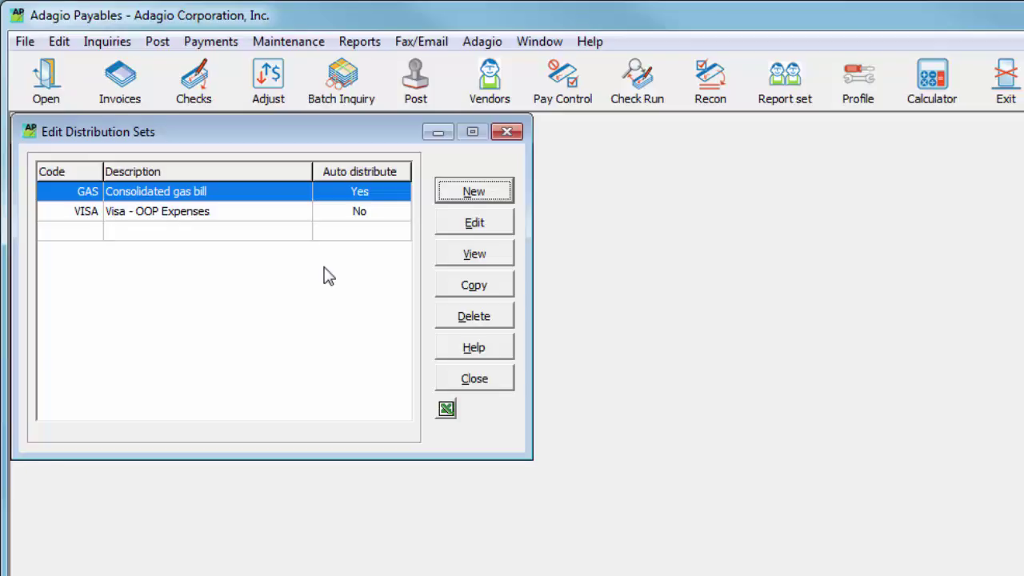
# Open the GAS distribution set and review its West US gas allocation line.
pyautogui.click(446, 232)
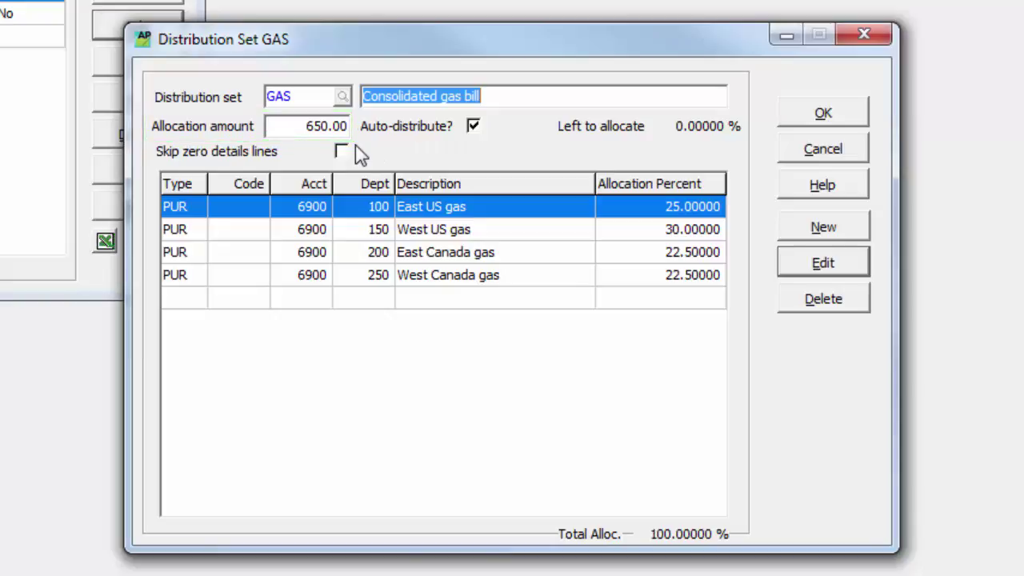
pyautogui.doubleClick(354, 232)
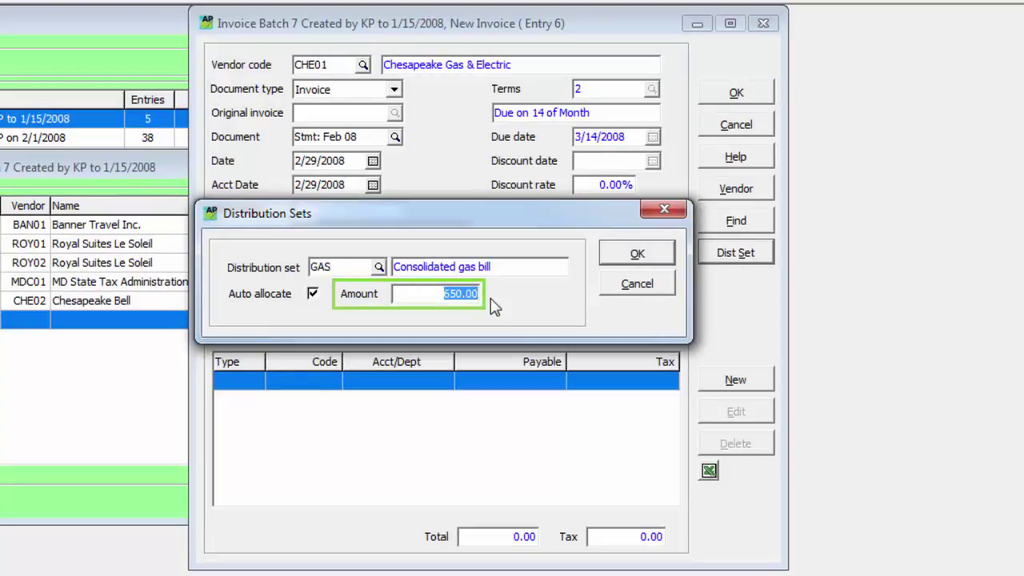
# Enter 1000 as the GAS set amount and apply it to the invoice.
pyautogui.write('1000')
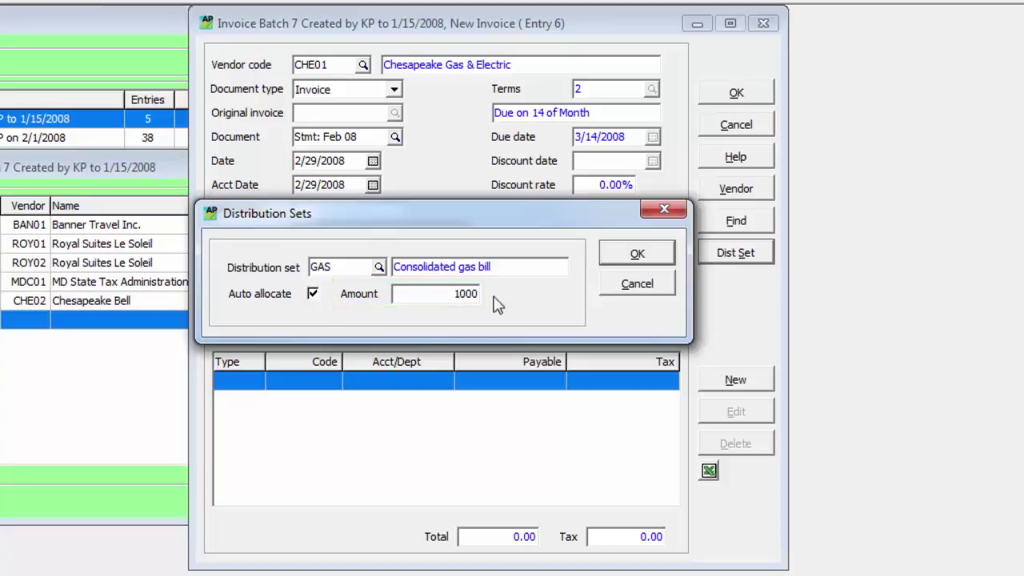
pyautogui.click(611, 264)
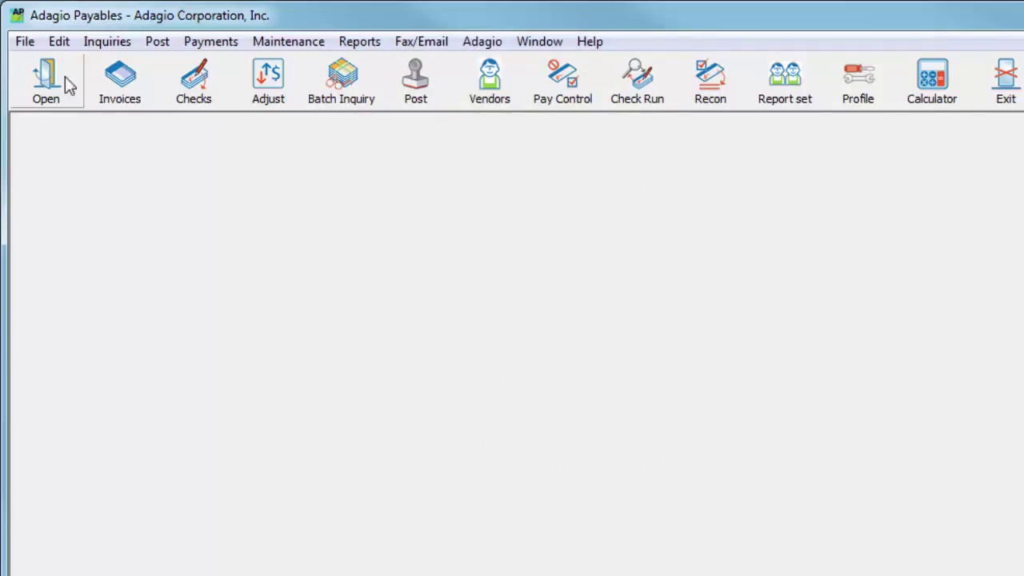
# Open the EFT Providers list, dismiss the bank prompt, and edit the Vancity (VC) provider.
pyautogui.click(58, 48)
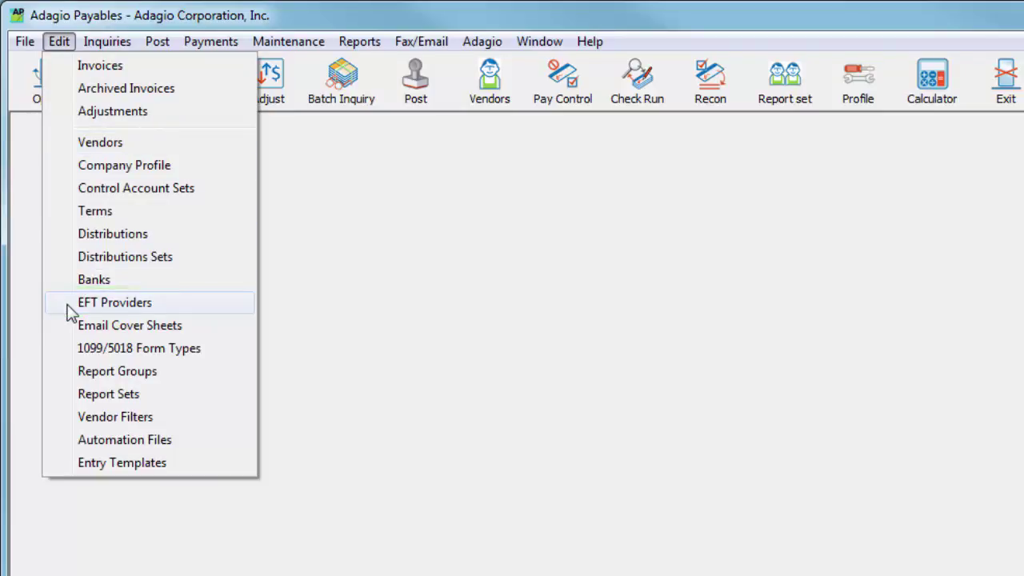
pyautogui.click(67, 305)
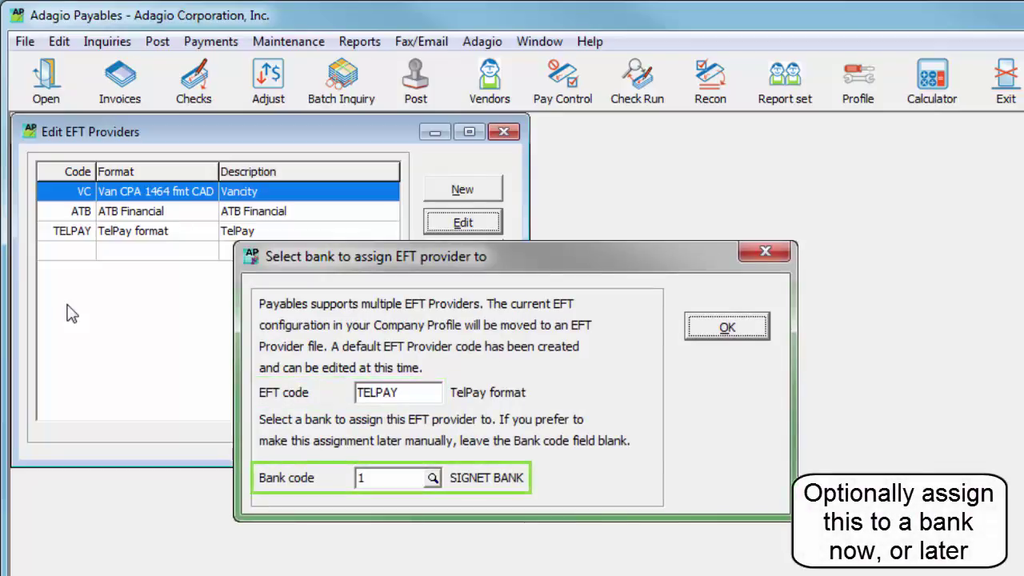
pyautogui.press('Return')
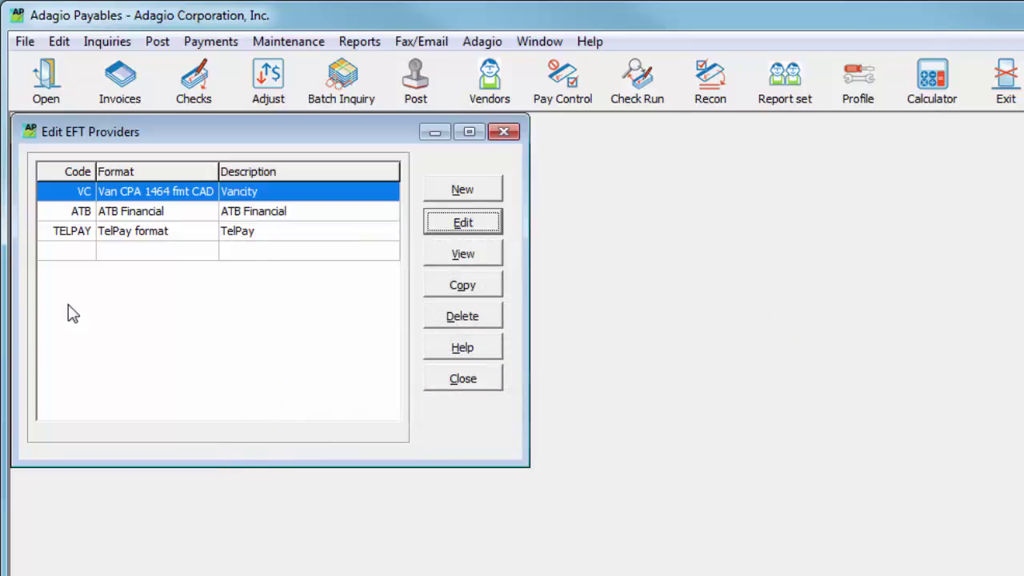
pyautogui.click(440, 223)
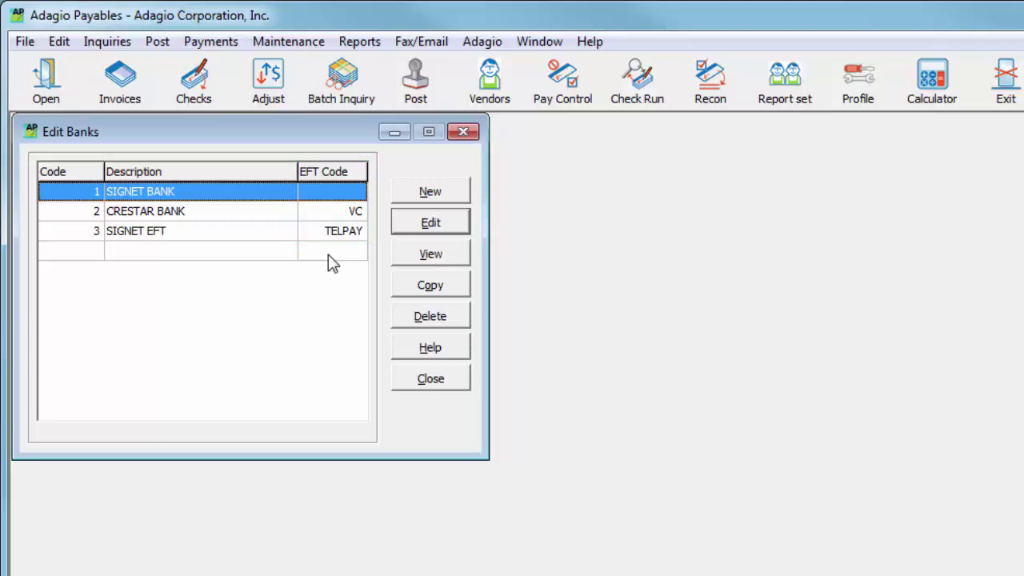
# Set SIGNET BANK's EFT code to VC (Vancity) via the code finder.
pyautogui.click(399, 224)
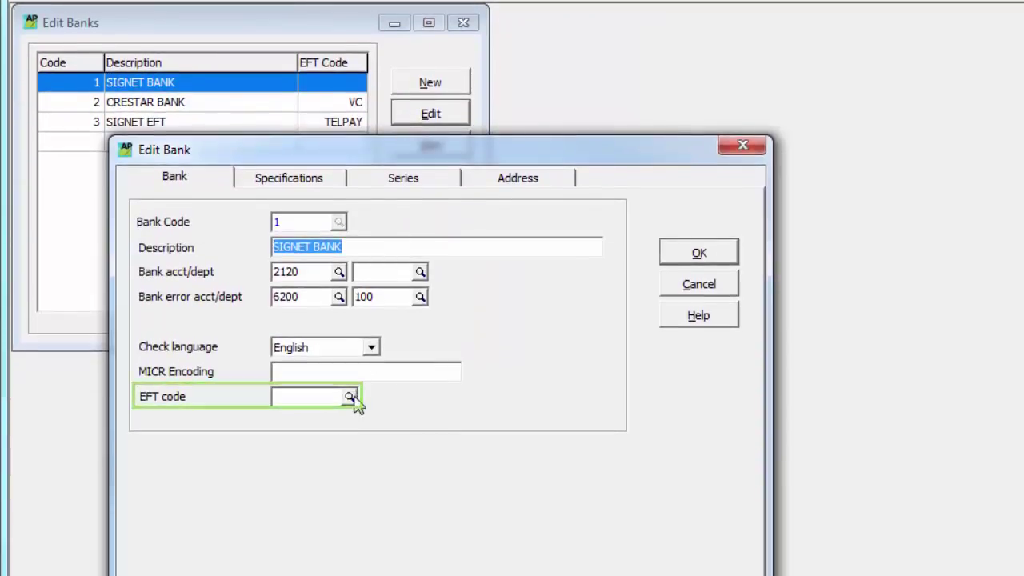
pyautogui.click(351, 398)
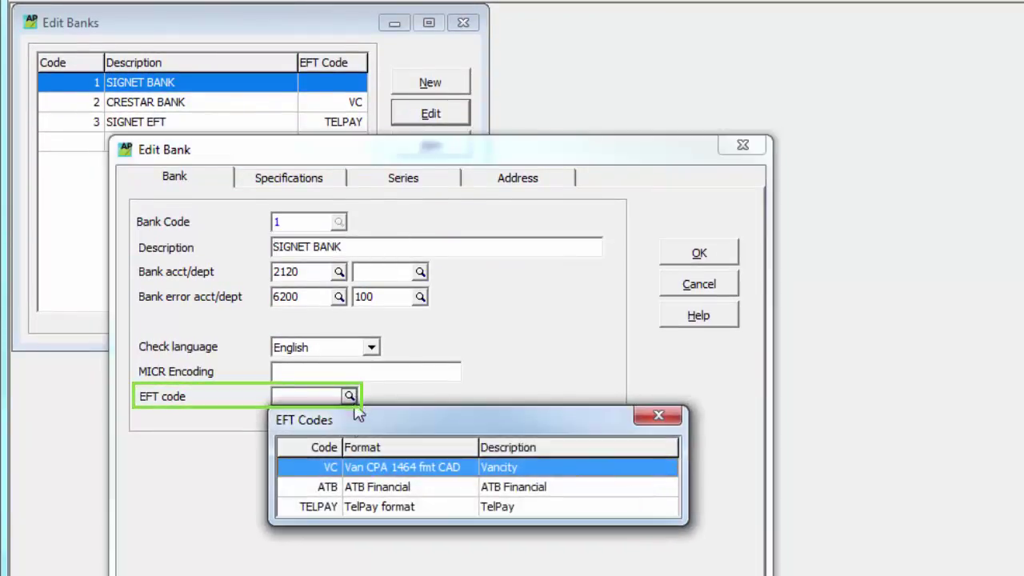
pyautogui.doubleClick(359, 467)
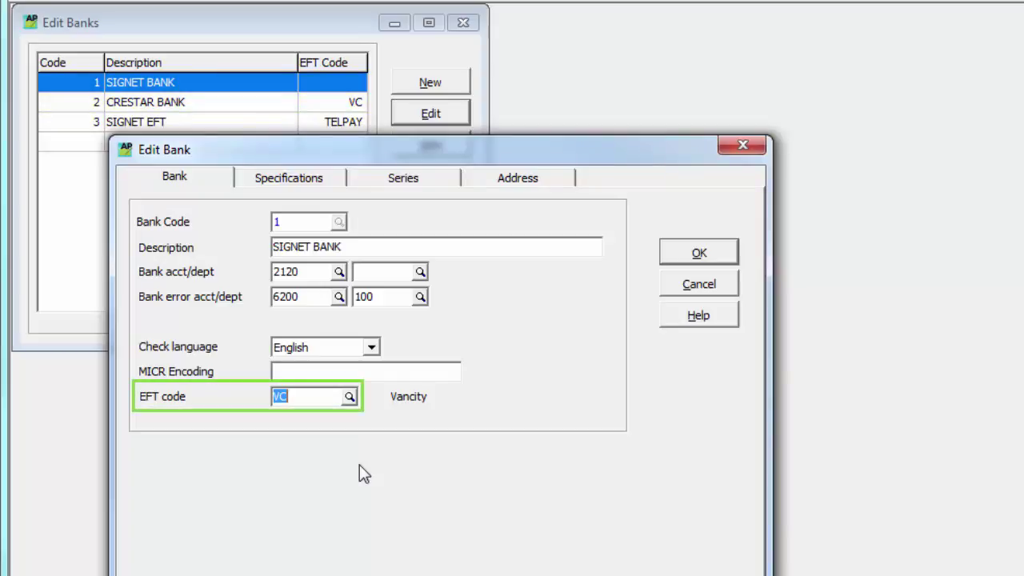
pyautogui.press('Delete')
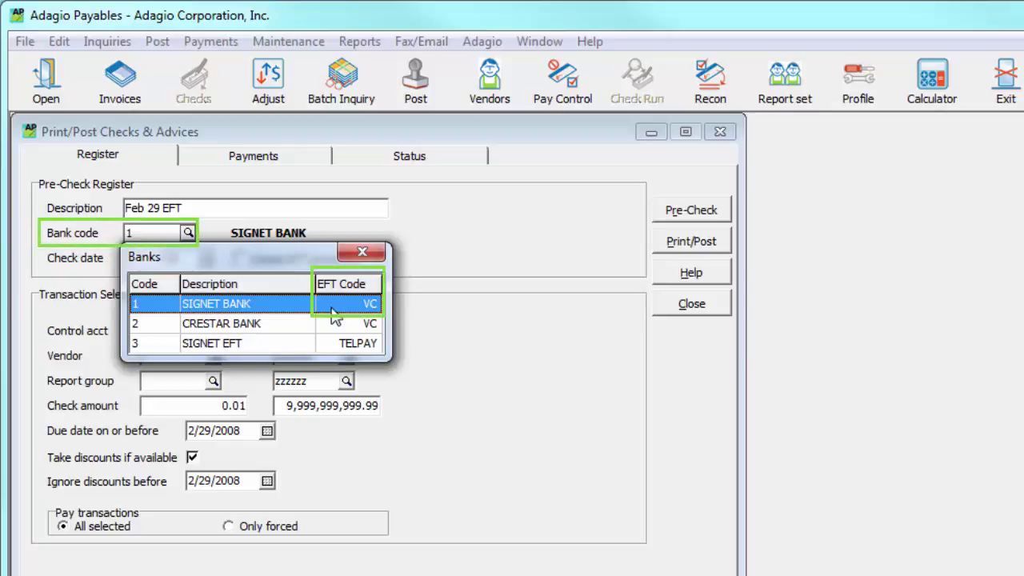
# Keep SIGNET BANK as the paying bank and enable Create EFT payments.
pyautogui.doubleClick(331, 307)
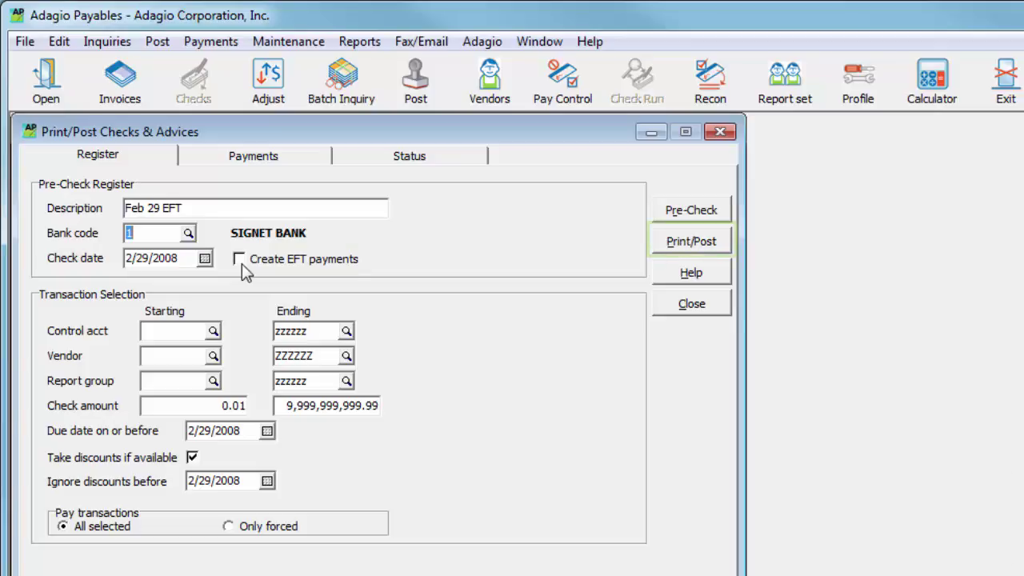
pyautogui.click(240, 260)
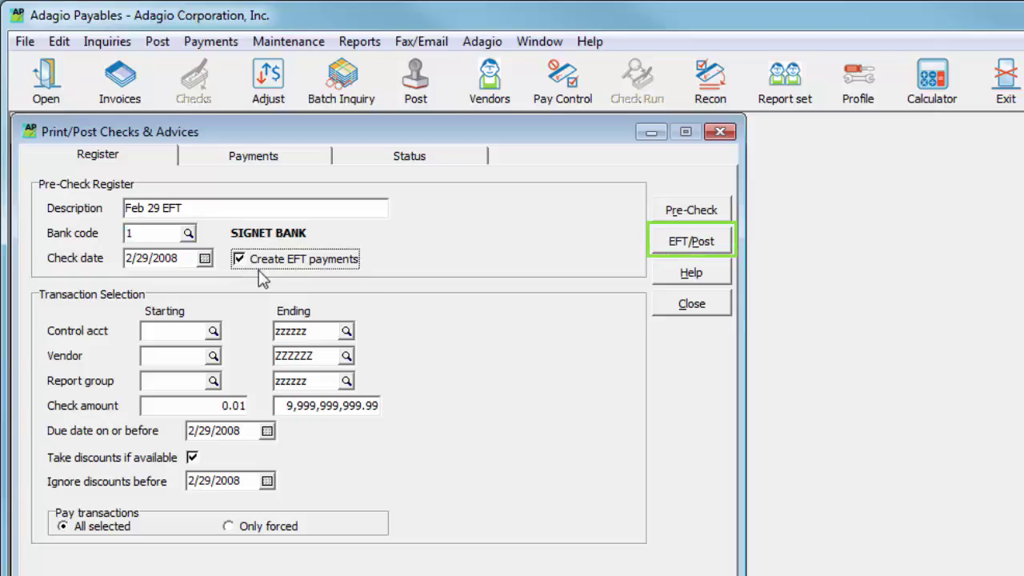
# Close Print/Post Checks and send manual check batch 3 to EFT / Print.
pyautogui.click(657, 308)
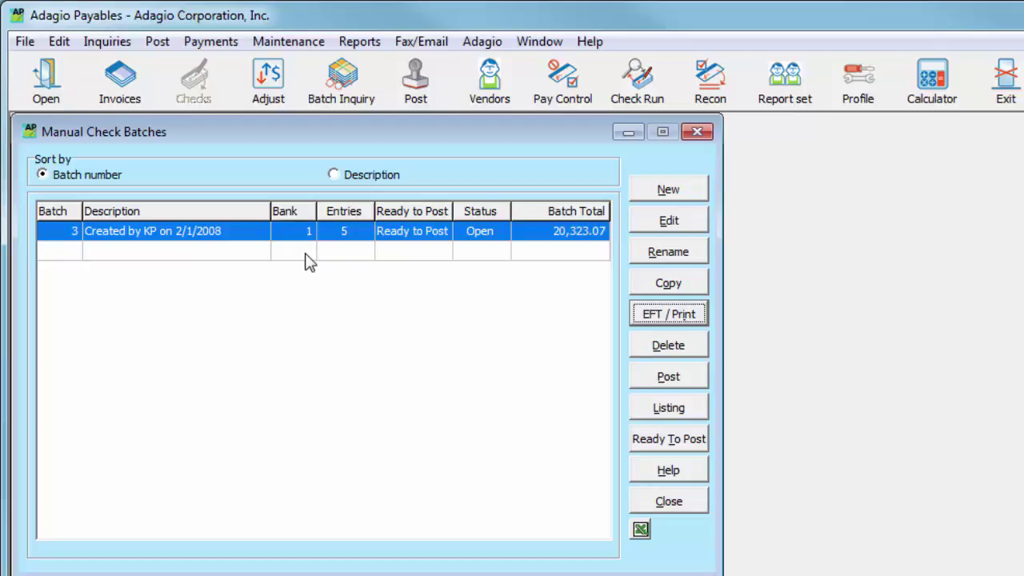
pyautogui.click(633, 319)
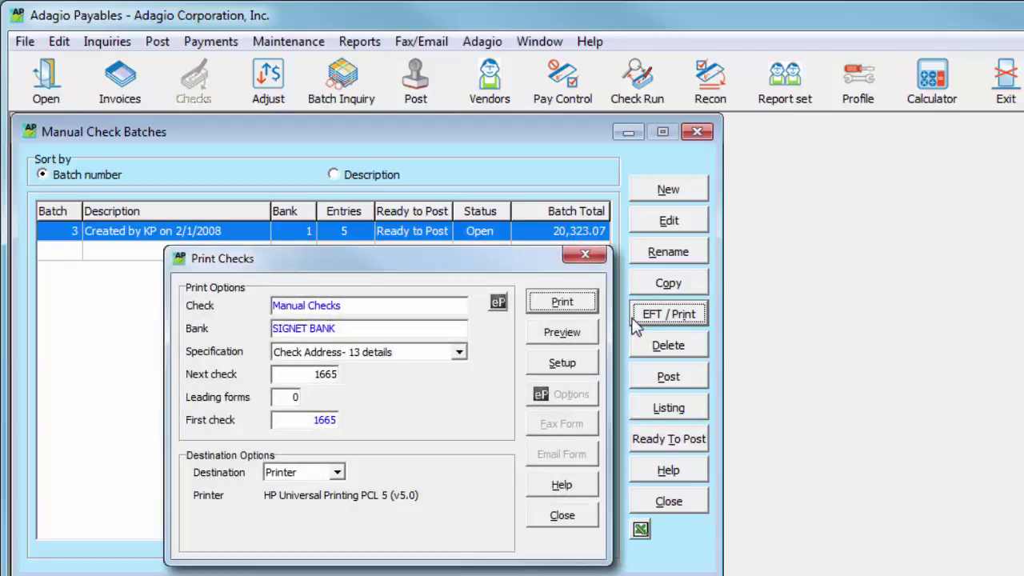